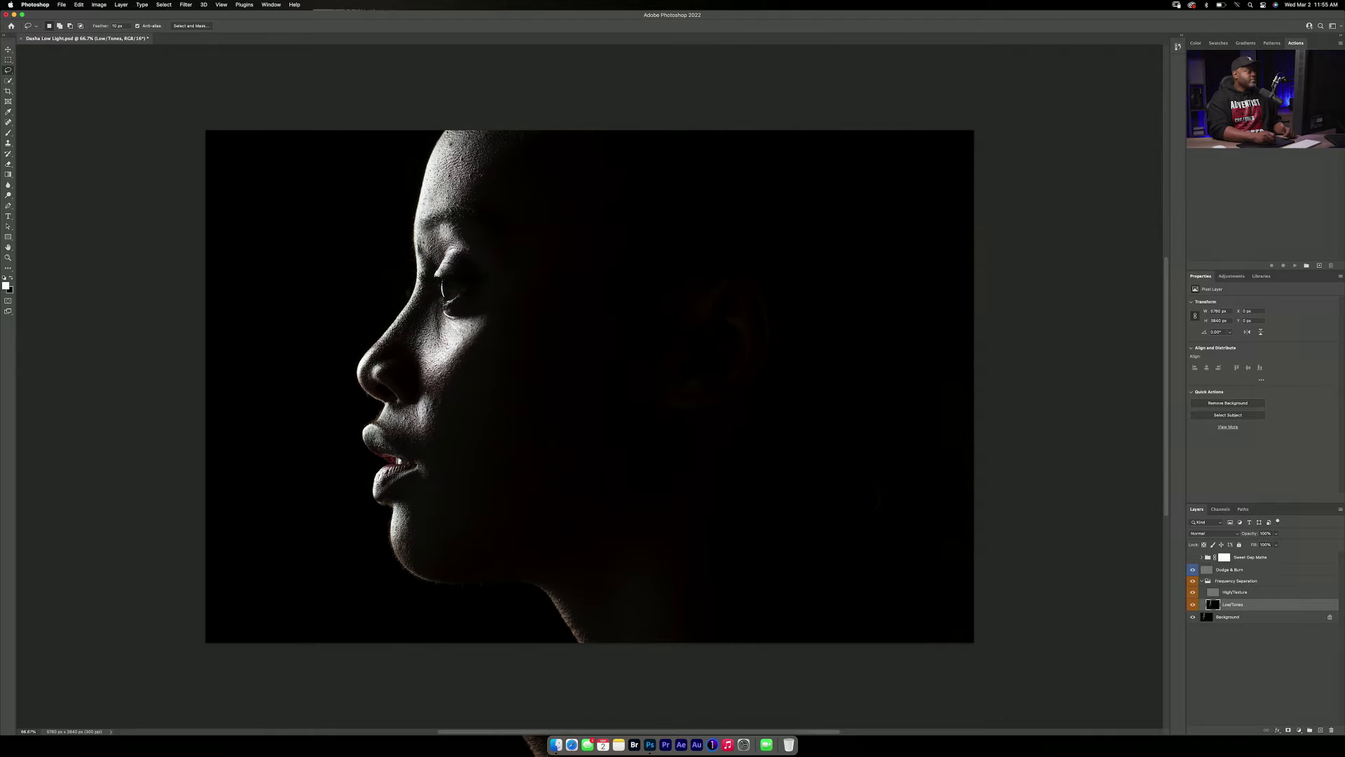
# Step: Lasso the forehead and the cheek below the eye in turn on the Low/Tones layer to smooth their tones
pyautogui.moveTo(432, 169)
pyautogui.mouseDown()
pyautogui.moveTo(423, 188)
pyautogui.moveTo(440, 206)
pyautogui.moveTo(470, 209)
pyautogui.mouseUp()
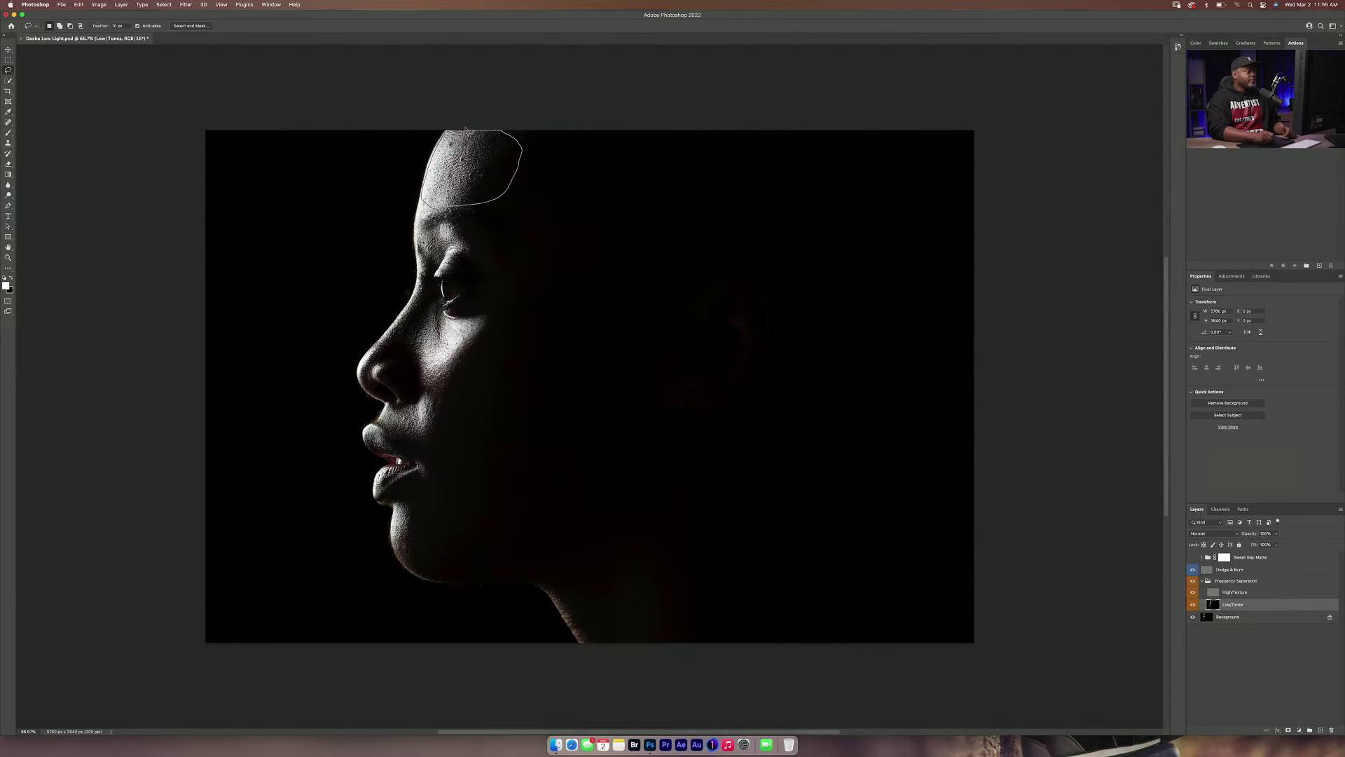
pyautogui.moveTo(440, 137); pyautogui.dragTo(431, 168)
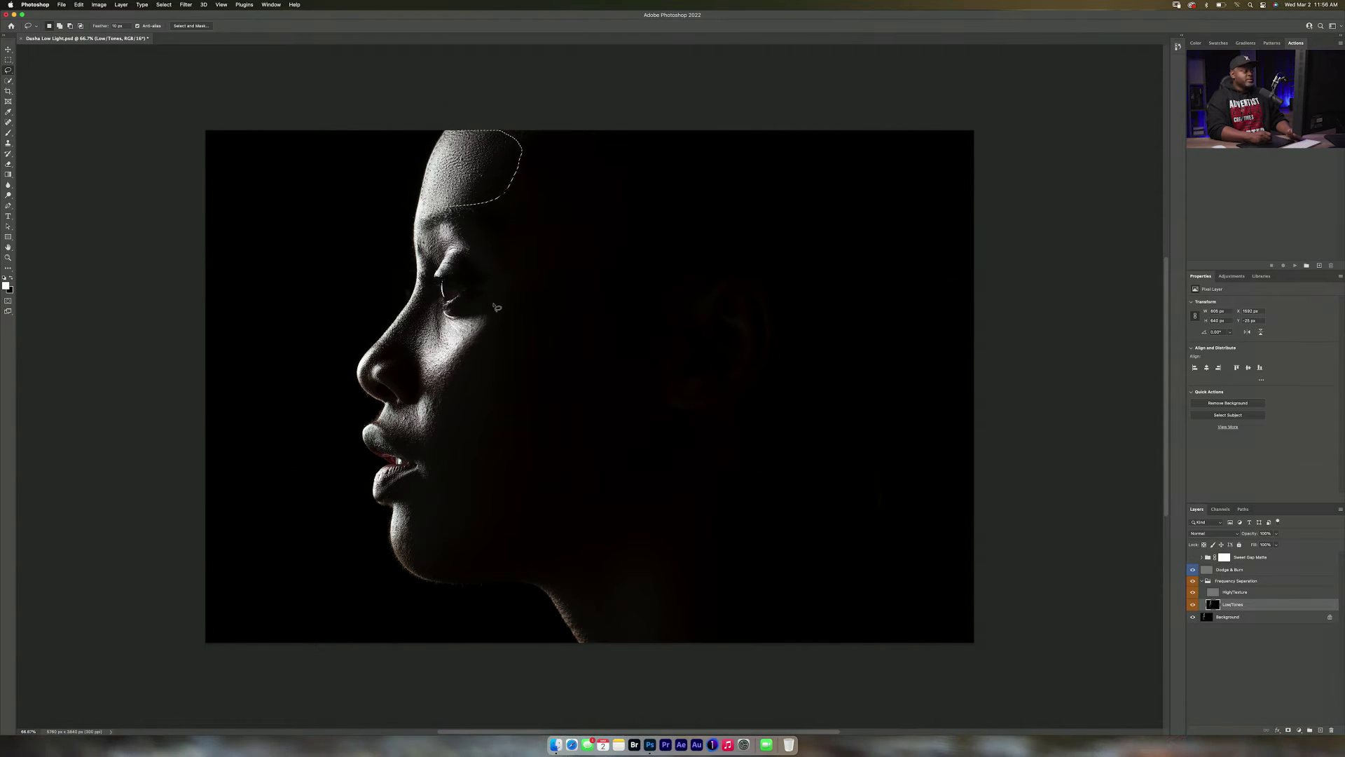
pyautogui.click(492, 309)
pyautogui.moveTo(498, 357); pyautogui.dragTo(496, 308)
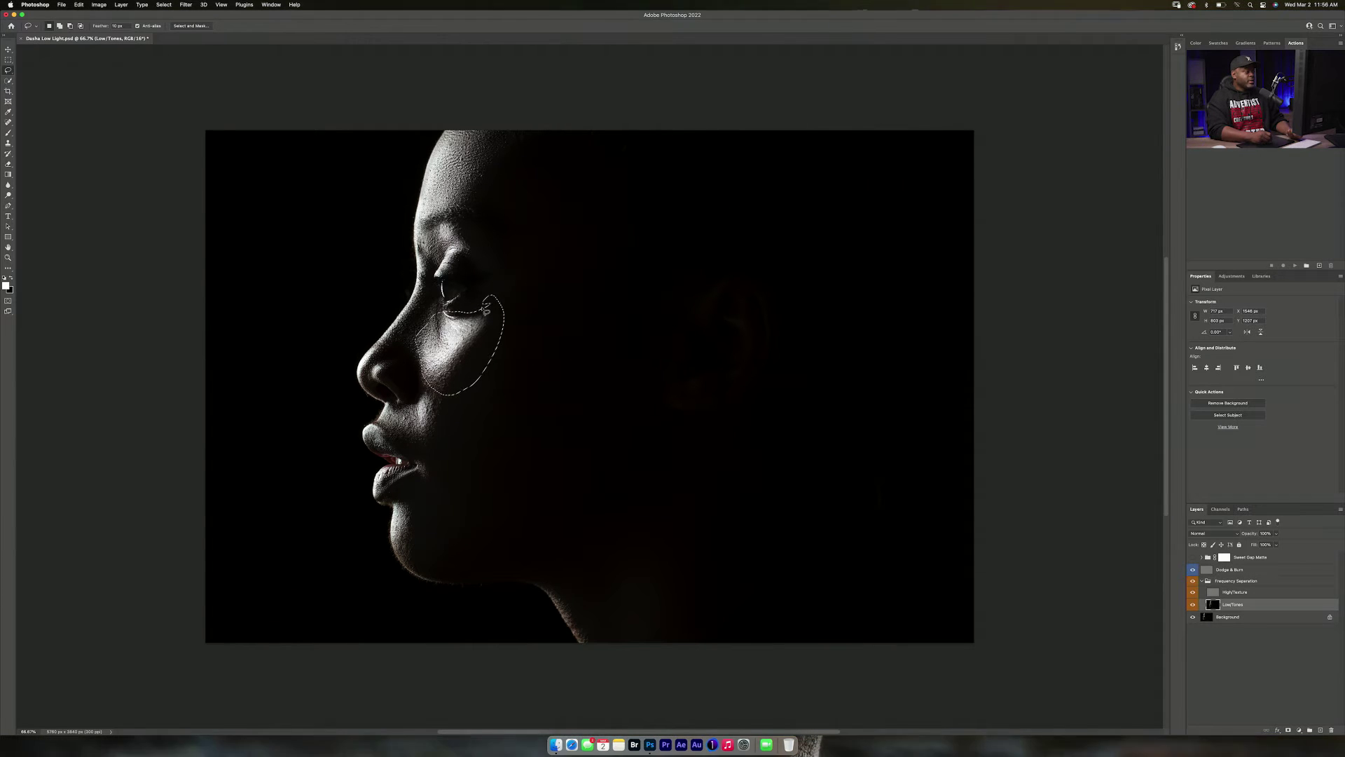
# Step: Lasso the chin, nose bridge and neck edge in turn on the Low/Tones layer to smooth them, and clear the selection
pyautogui.press('super+h')
pyautogui.moveTo(404, 499)
pyautogui.mouseDown()
pyautogui.moveTo(445, 533)
pyautogui.moveTo(404, 504)
pyautogui.mouseUp()
pyautogui.press('super+h')
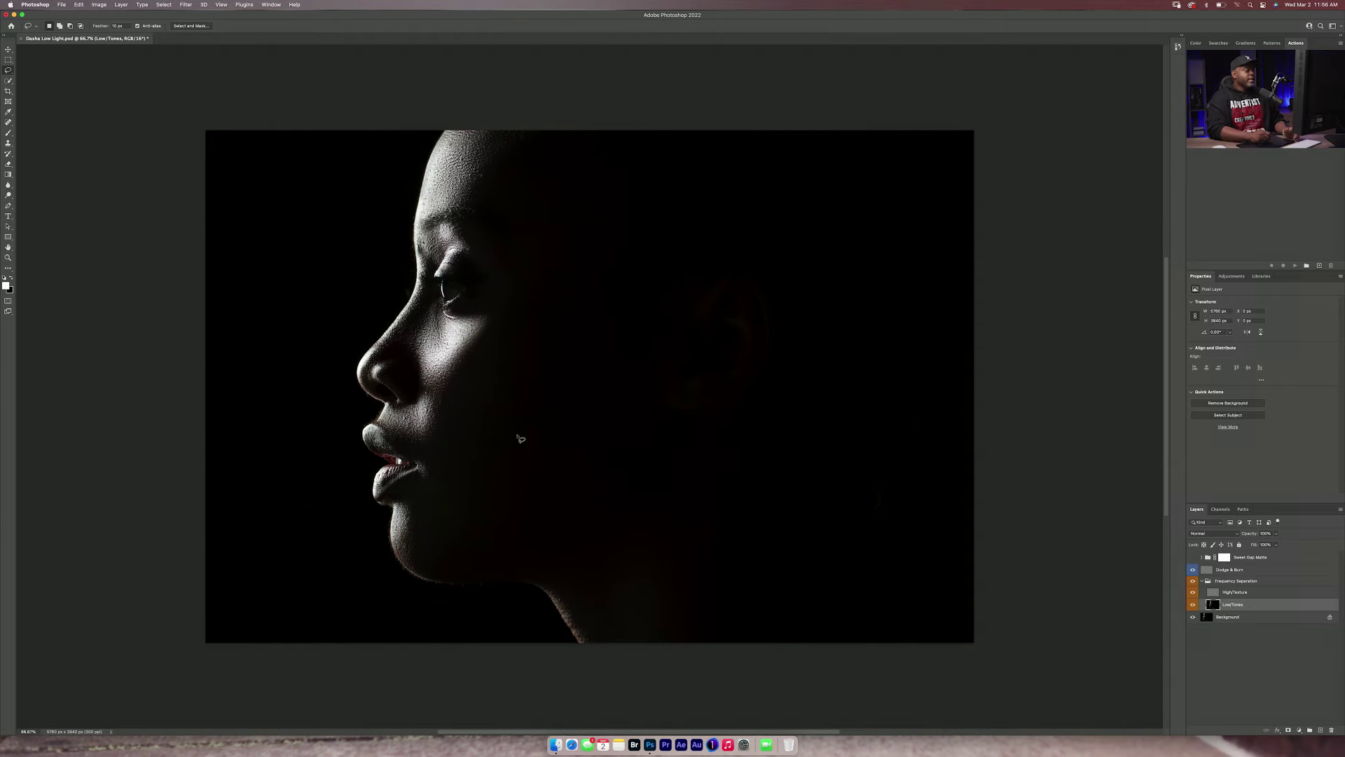
pyautogui.moveTo(371, 358); pyautogui.dragTo(404, 360)
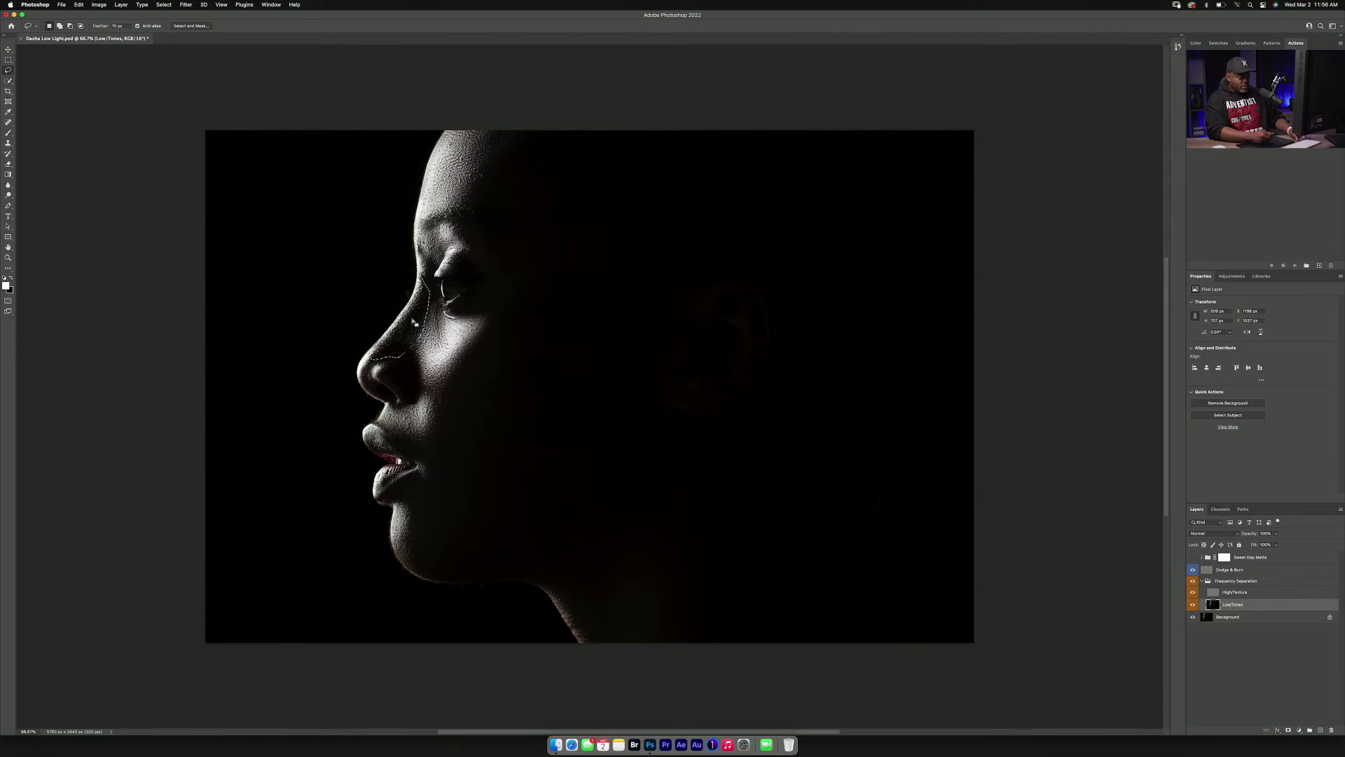
pyautogui.moveTo(561, 579); pyautogui.dragTo(557, 582)
pyautogui.press('super+d')
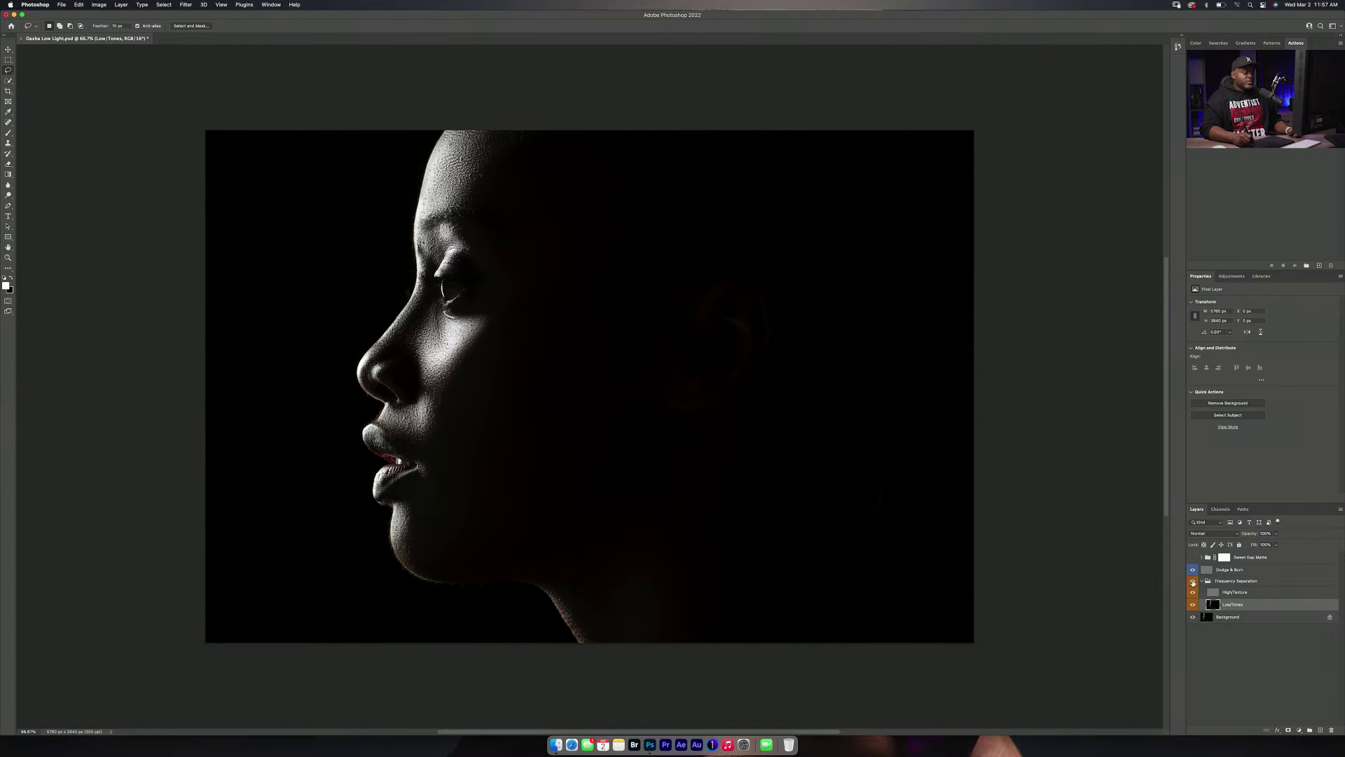
# Step: Toggle the visibility of the High/Texture layer and the Frequency Separation group to compare the smoothed skin with the original
pyautogui.click(1193, 581)
pyautogui.click(1193, 583)
pyautogui.click(1192, 588)
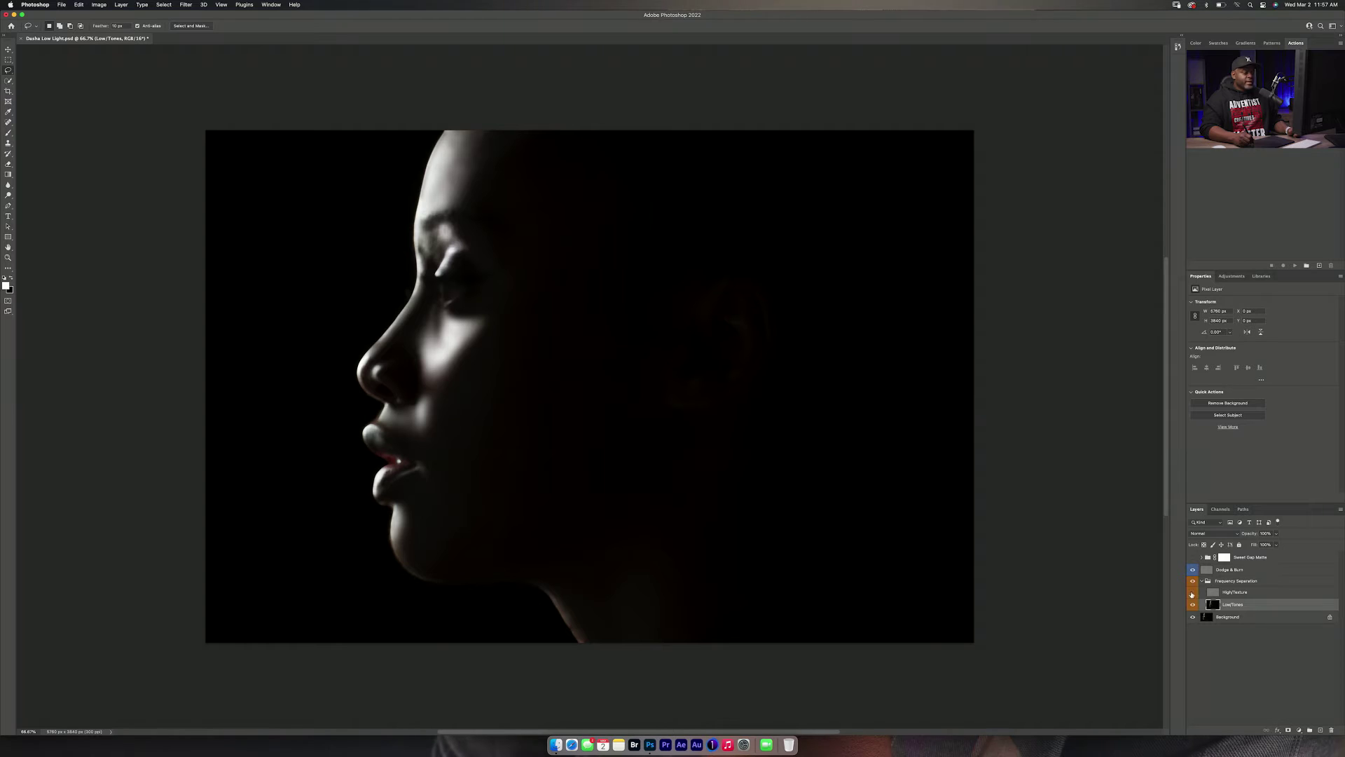
pyautogui.click(1193, 590)
pyautogui.click(1194, 582)
pyautogui.click(1194, 582)
pyautogui.click(1193, 582)
pyautogui.click(1193, 582)
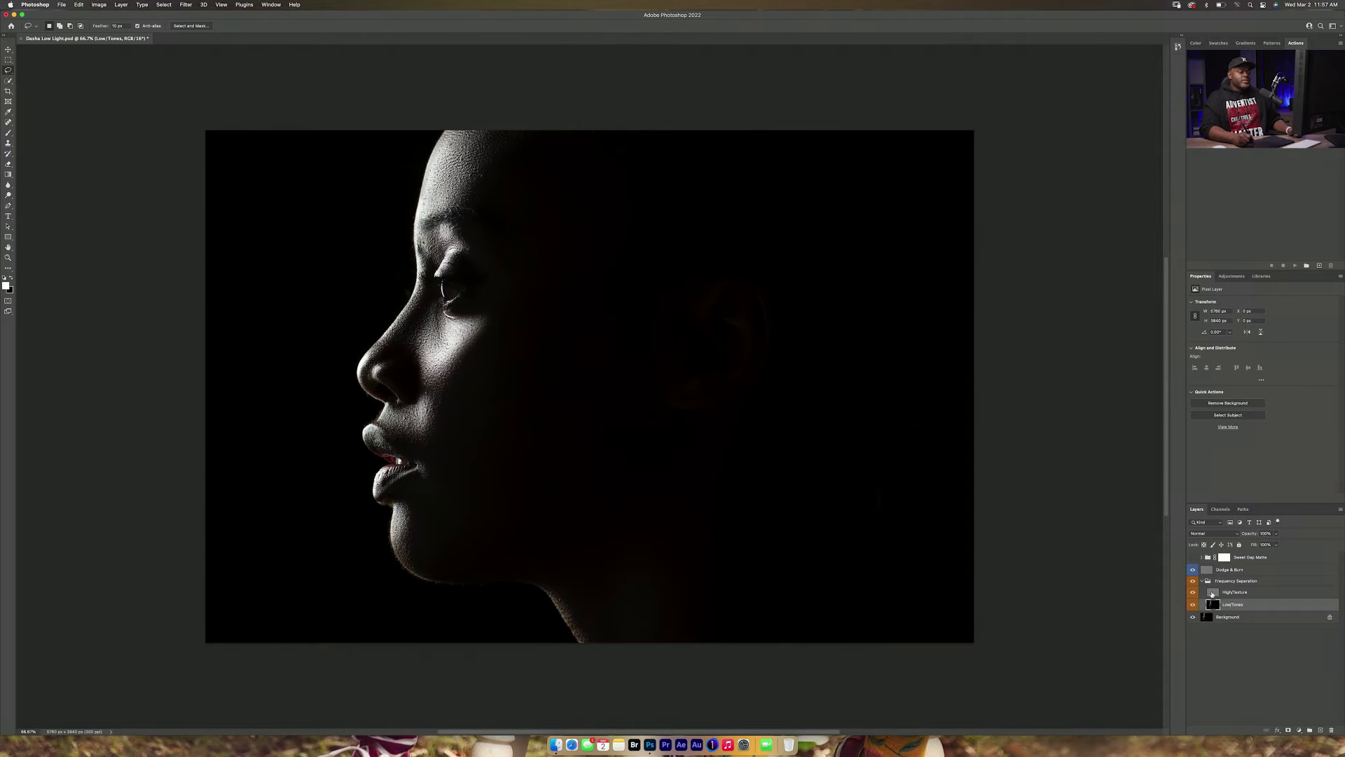
# Step: Select the High/Texture layer and use the Clone Stamp tool to retouch the skin texture on the forehead
pyautogui.click(1214, 593)
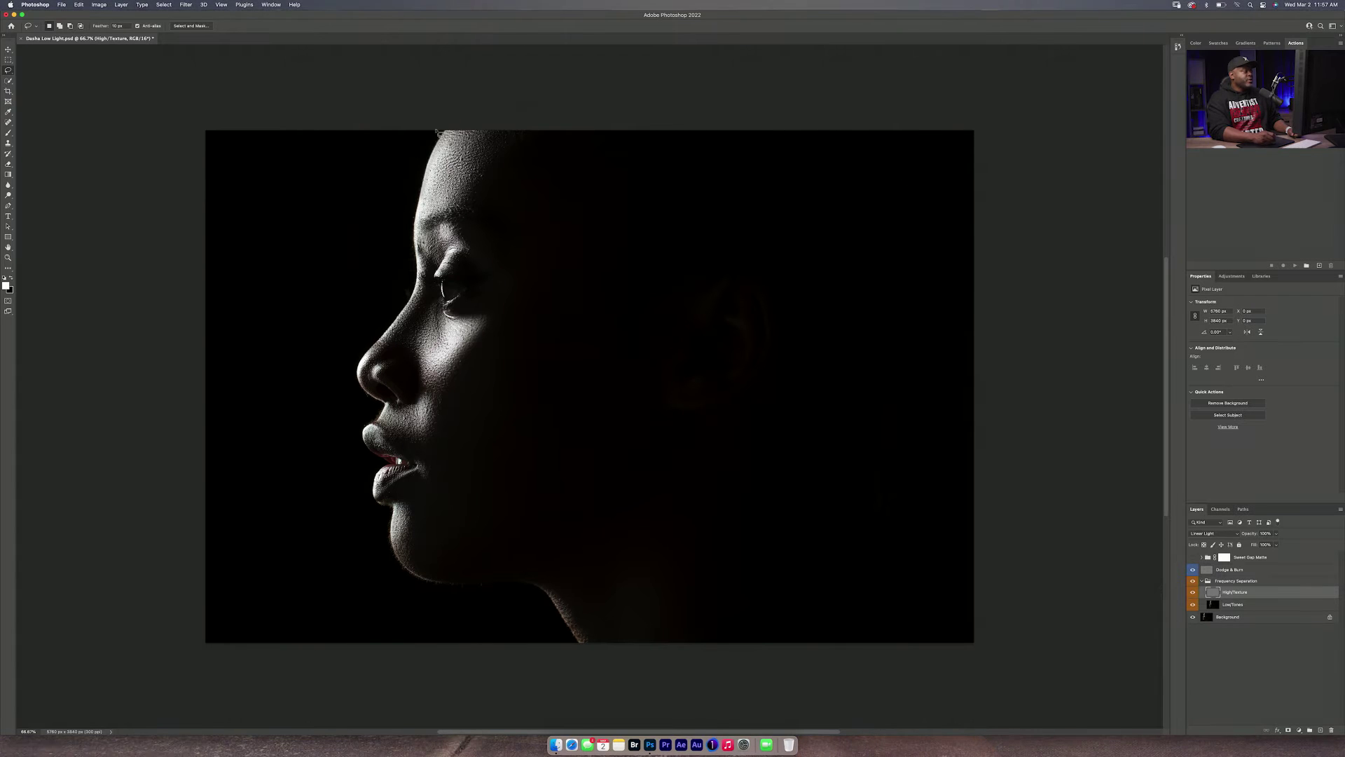
pyautogui.press('super+equal')
pyautogui.press('super+equal')
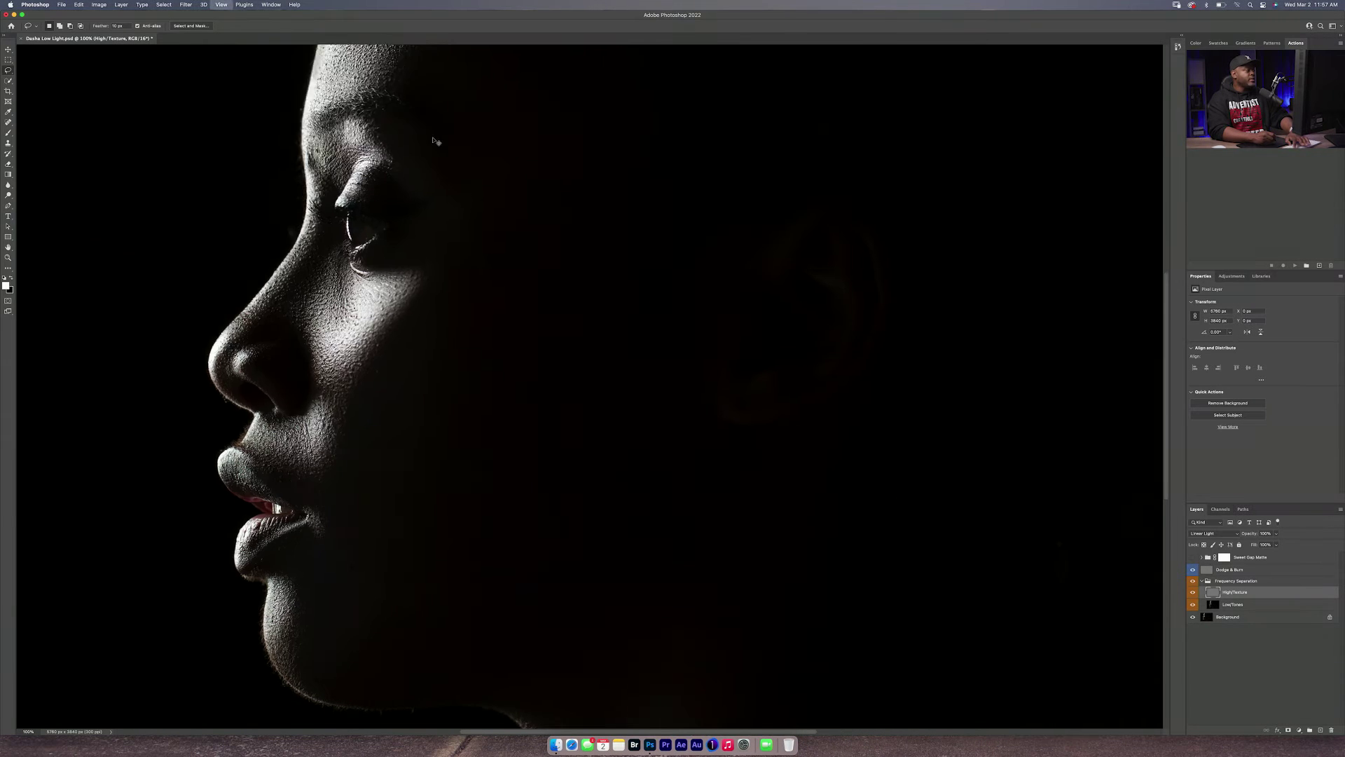
pyautogui.press('space')
pyautogui.moveTo(339, 166)
pyautogui.mouseDown()
pyautogui.moveTo(646, 378)
pyautogui.moveTo(750, 560)
pyautogui.moveTo(714, 648)
pyautogui.mouseUp()
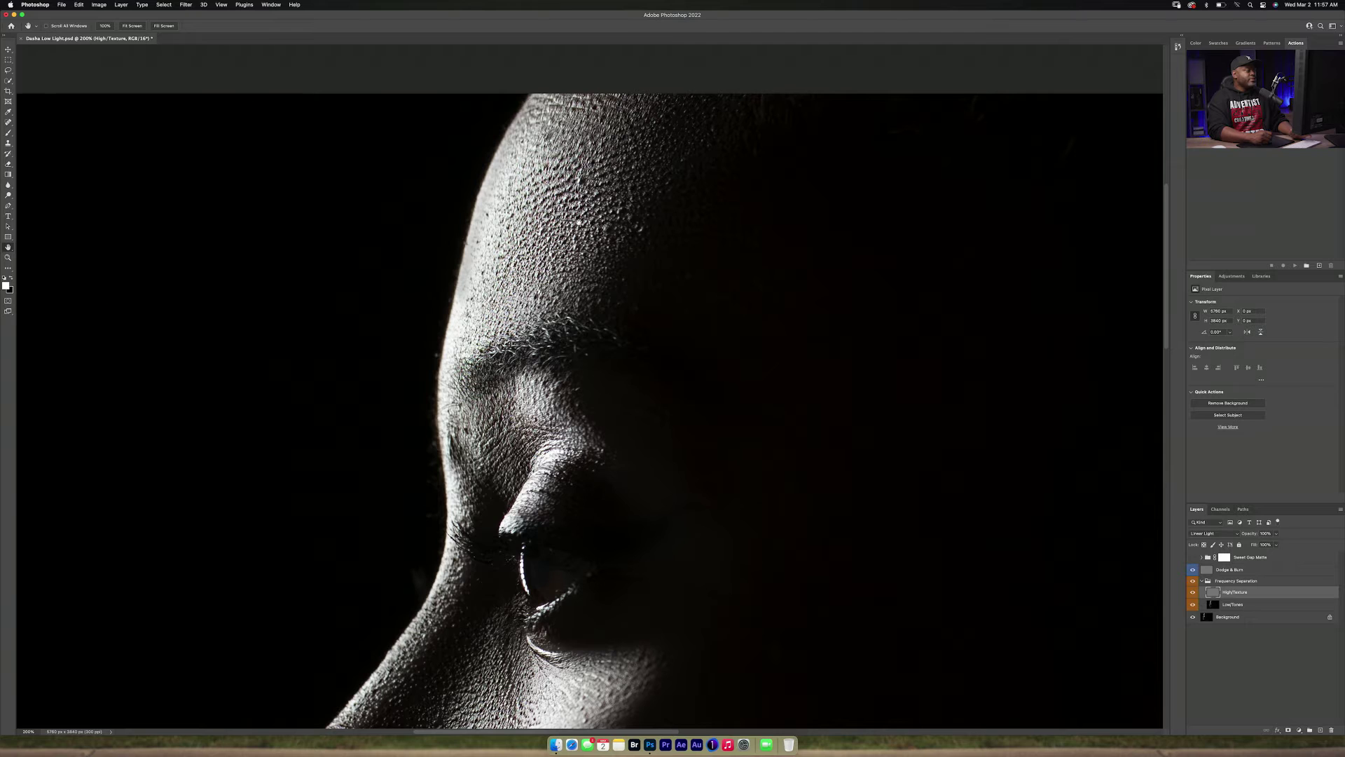
pyautogui.press('s')
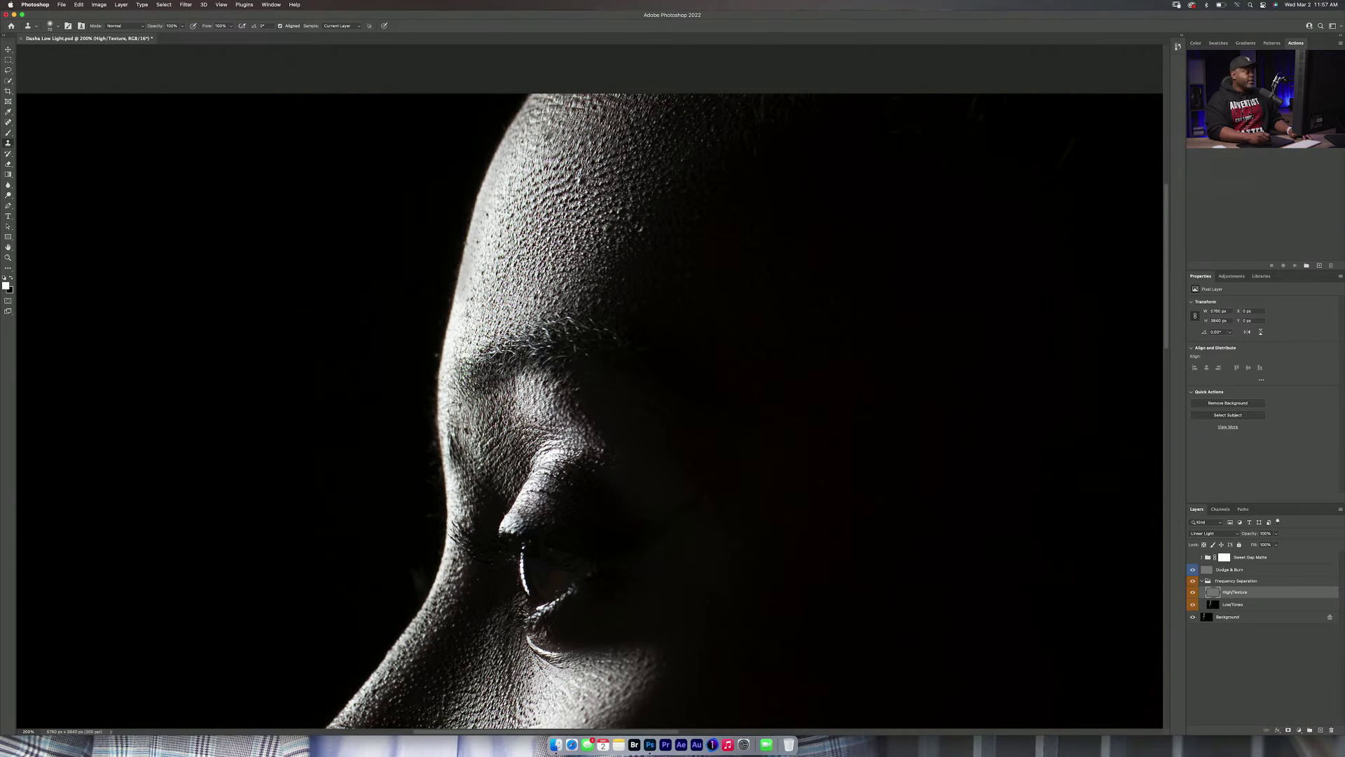
# Step: Hide and show the Frequency Separation group to compare the whole face before and after the texture retouching
pyautogui.press('super+0')
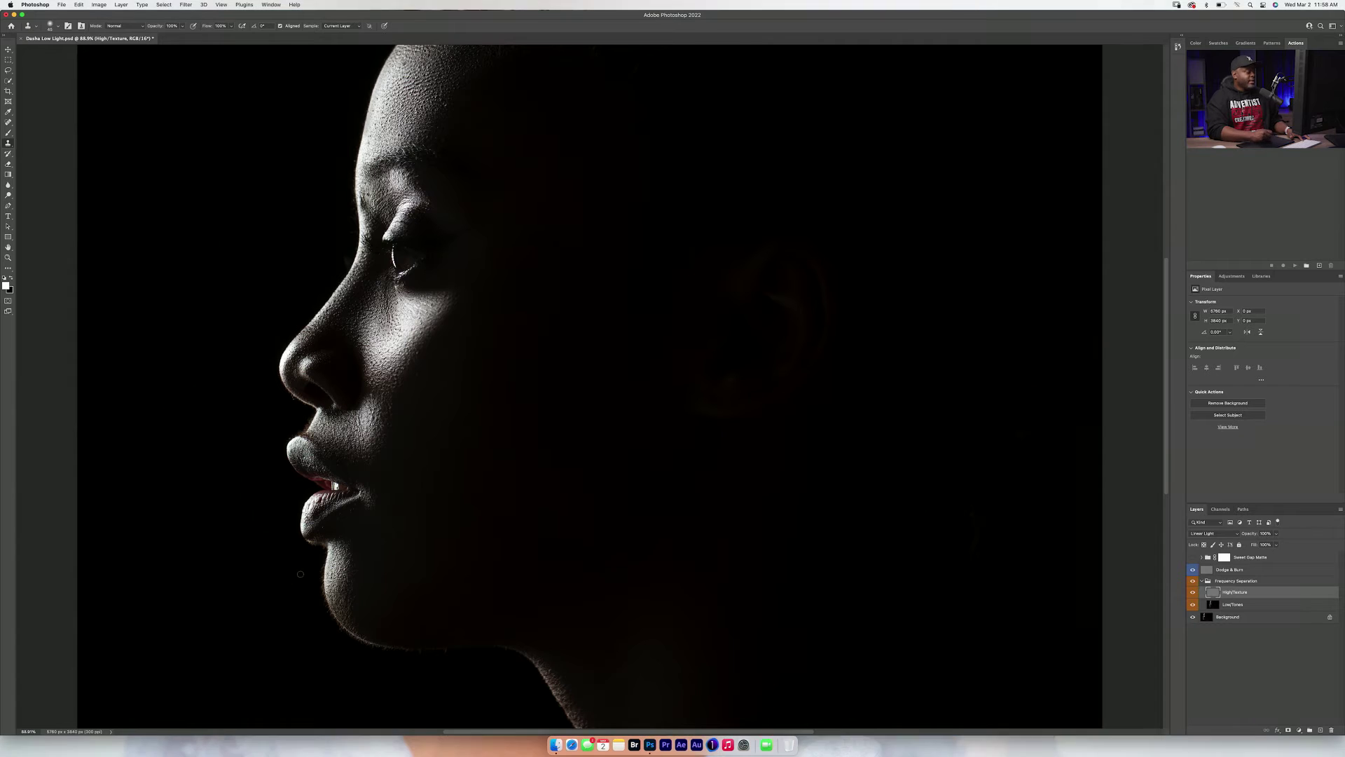
pyautogui.press('super+1')
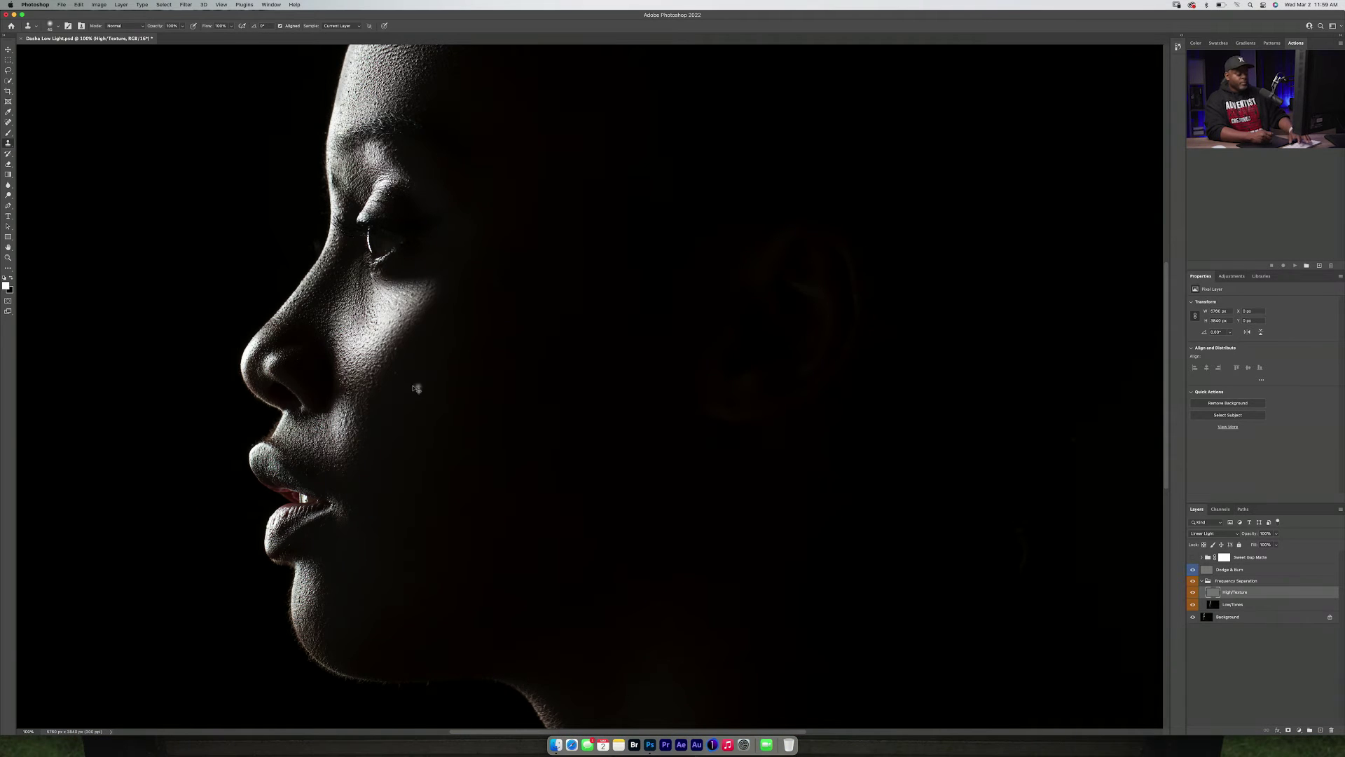
pyautogui.press('super+minus')
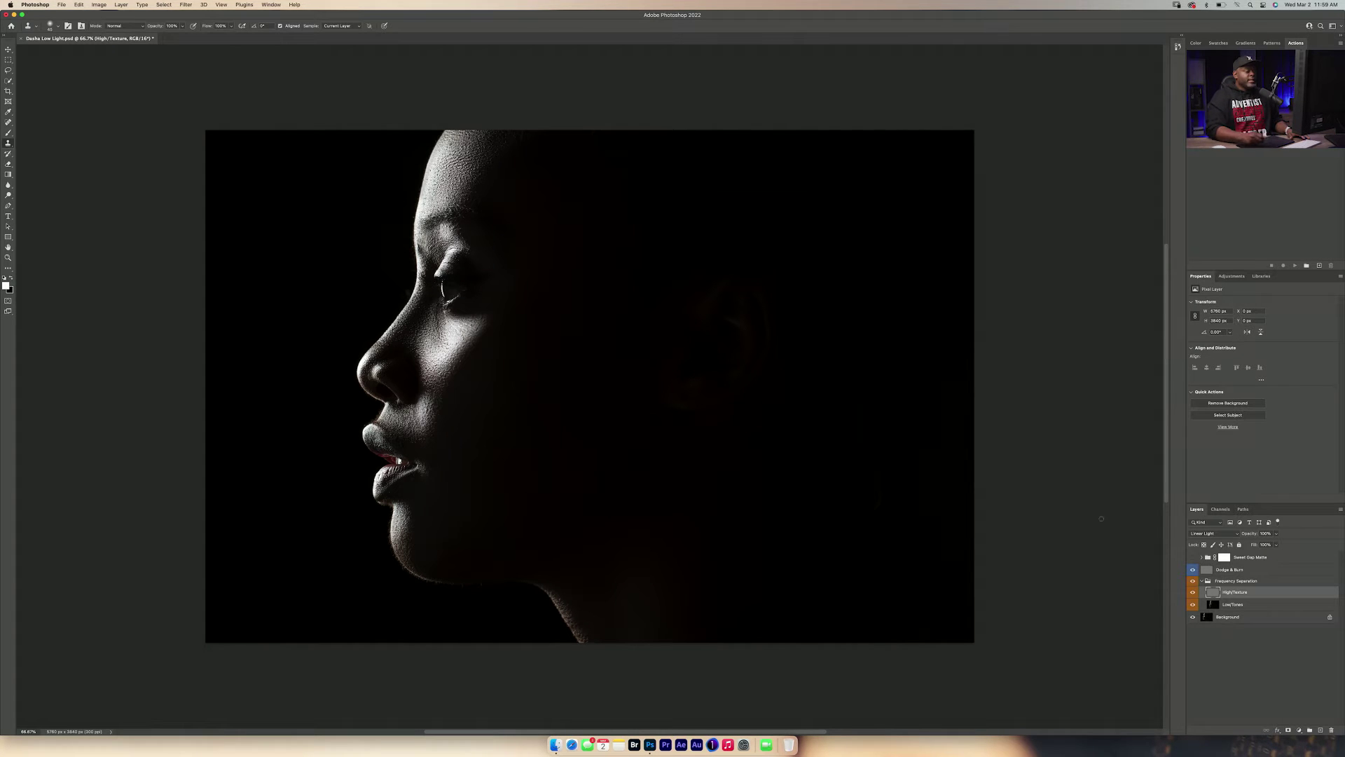
pyautogui.click(1192, 581)
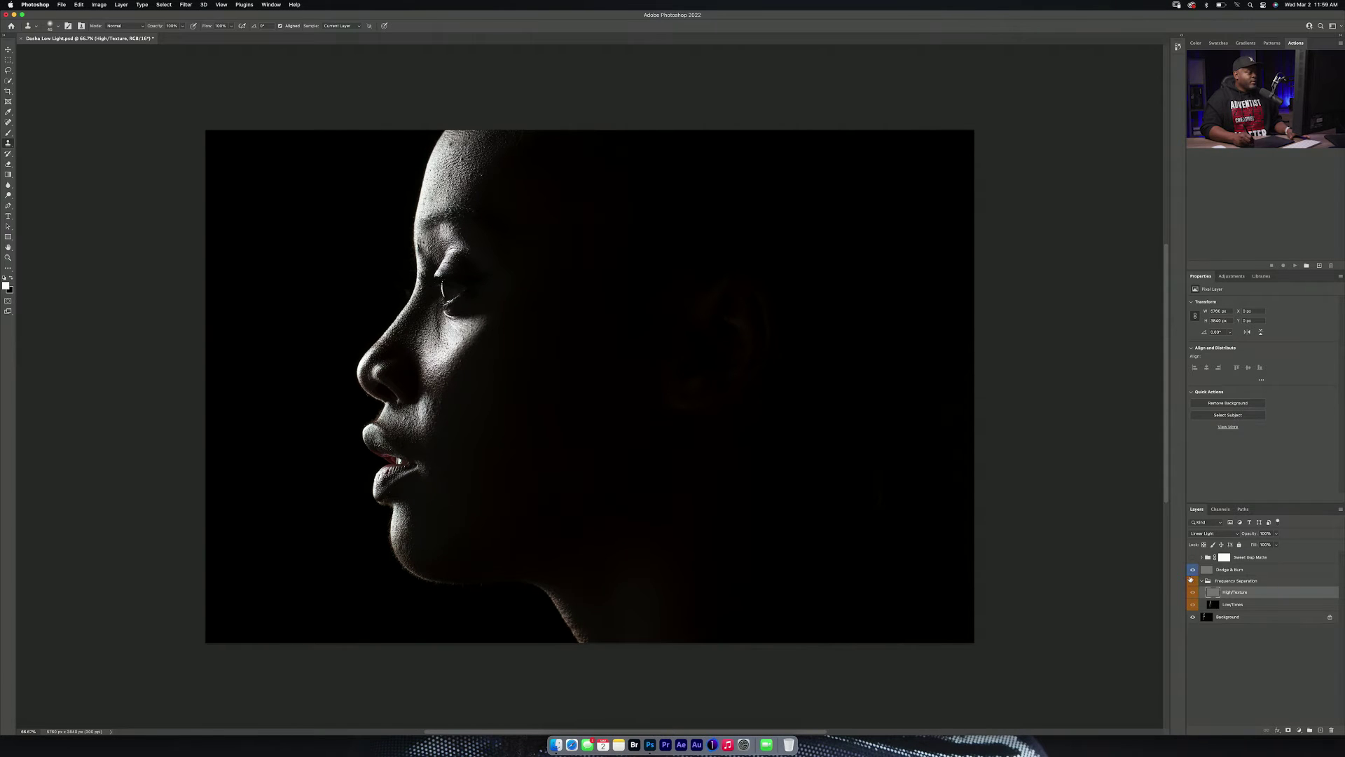
pyautogui.click(1193, 581)
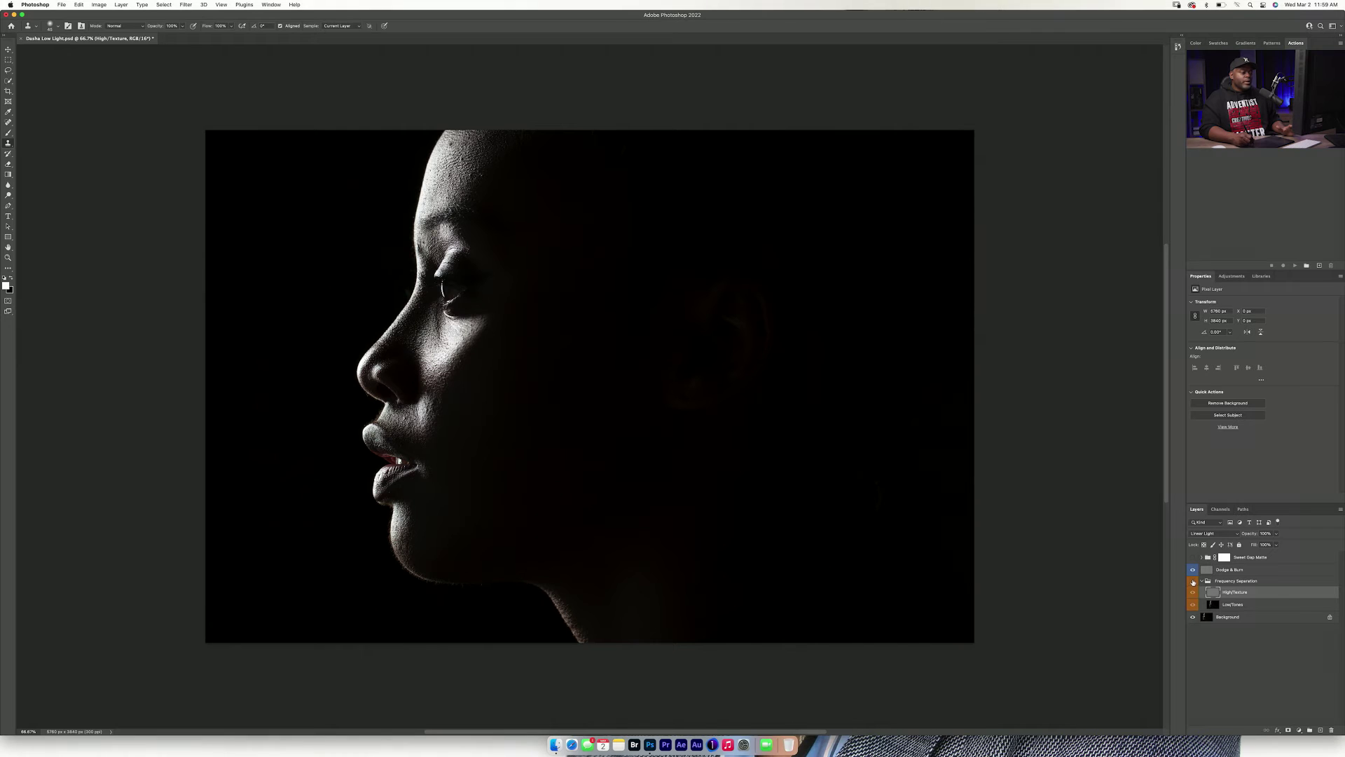
pyautogui.click(1192, 582)
pyautogui.click(1193, 581)
# Step: Continue Clone Stamp retouching of the High/Texture layer around the forehead and eye, and compare it with the Frequency Separation group hidden
pyautogui.hotkey('ctrl', '+')
pyautogui.hotkey('ctrl', '+')
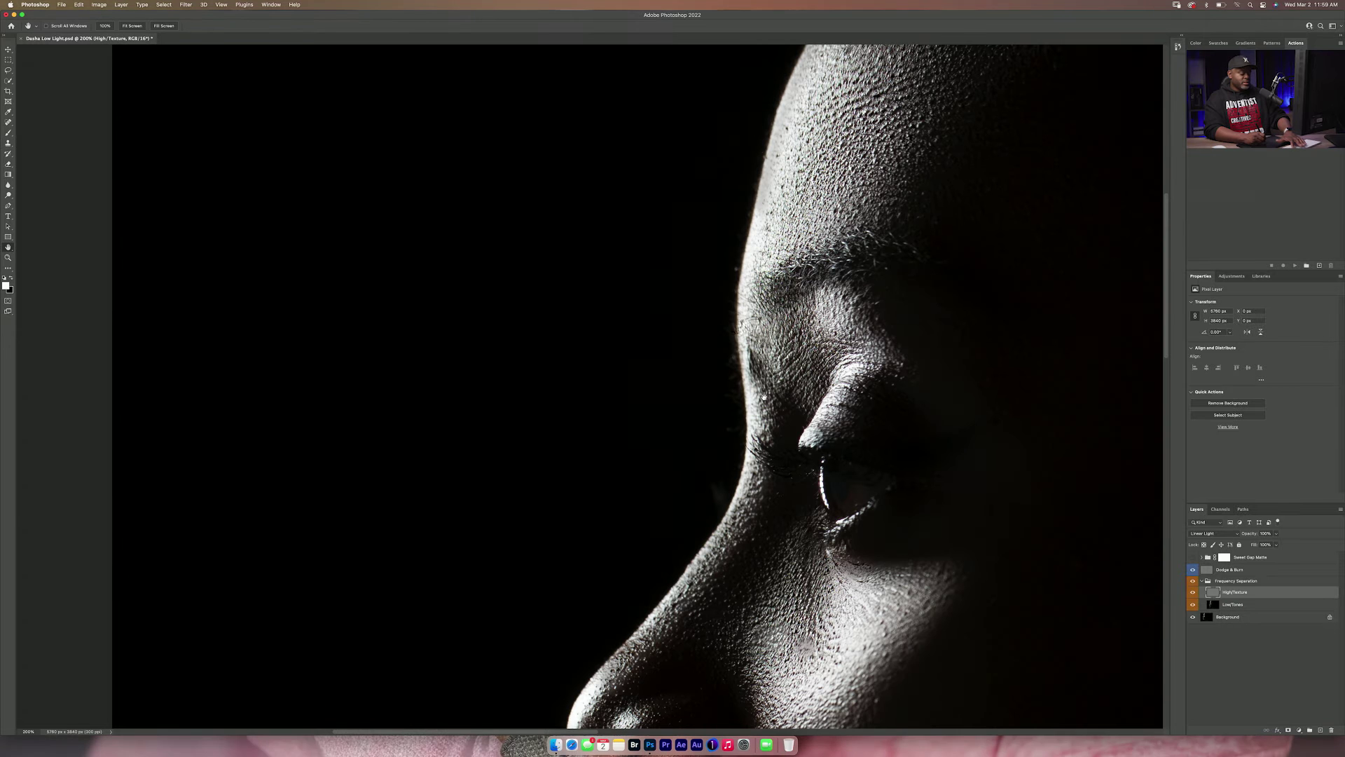
pyautogui.press('s')
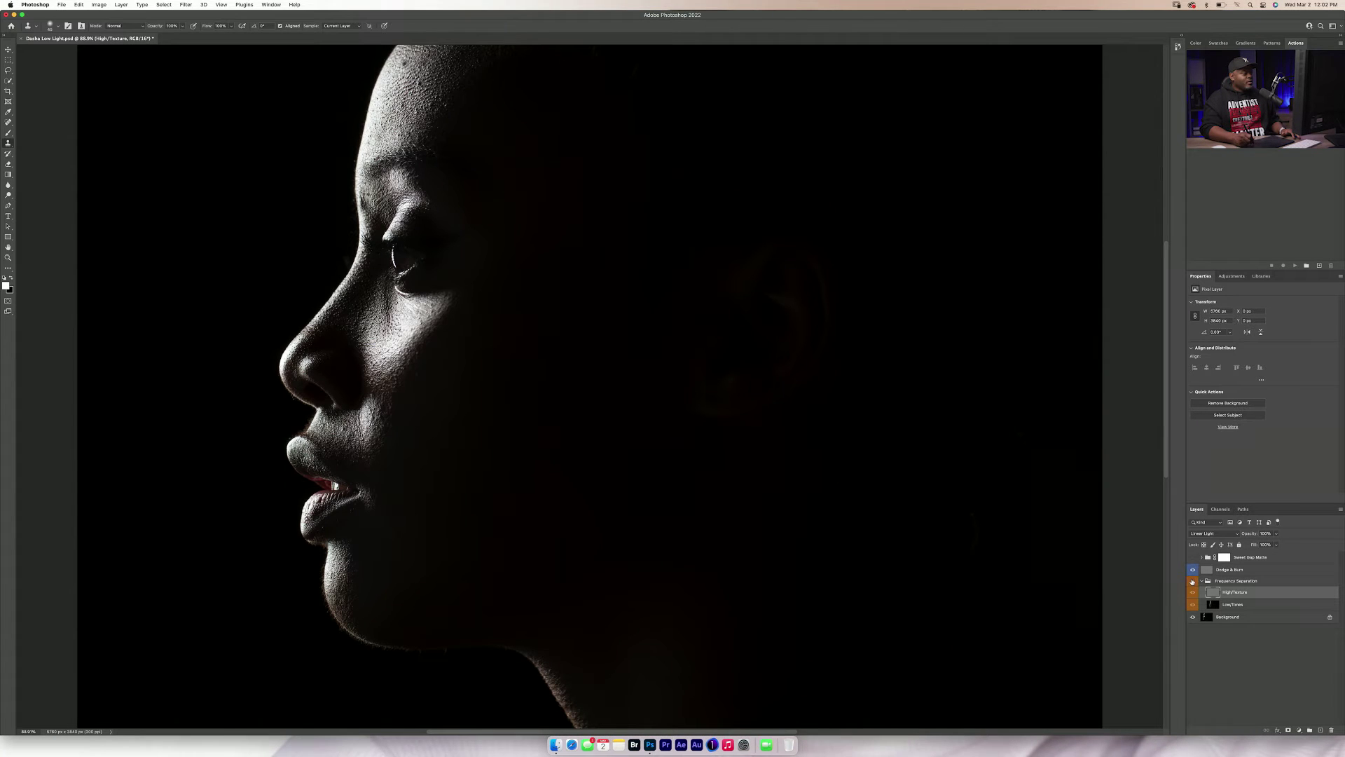
pyautogui.click(1193, 581)
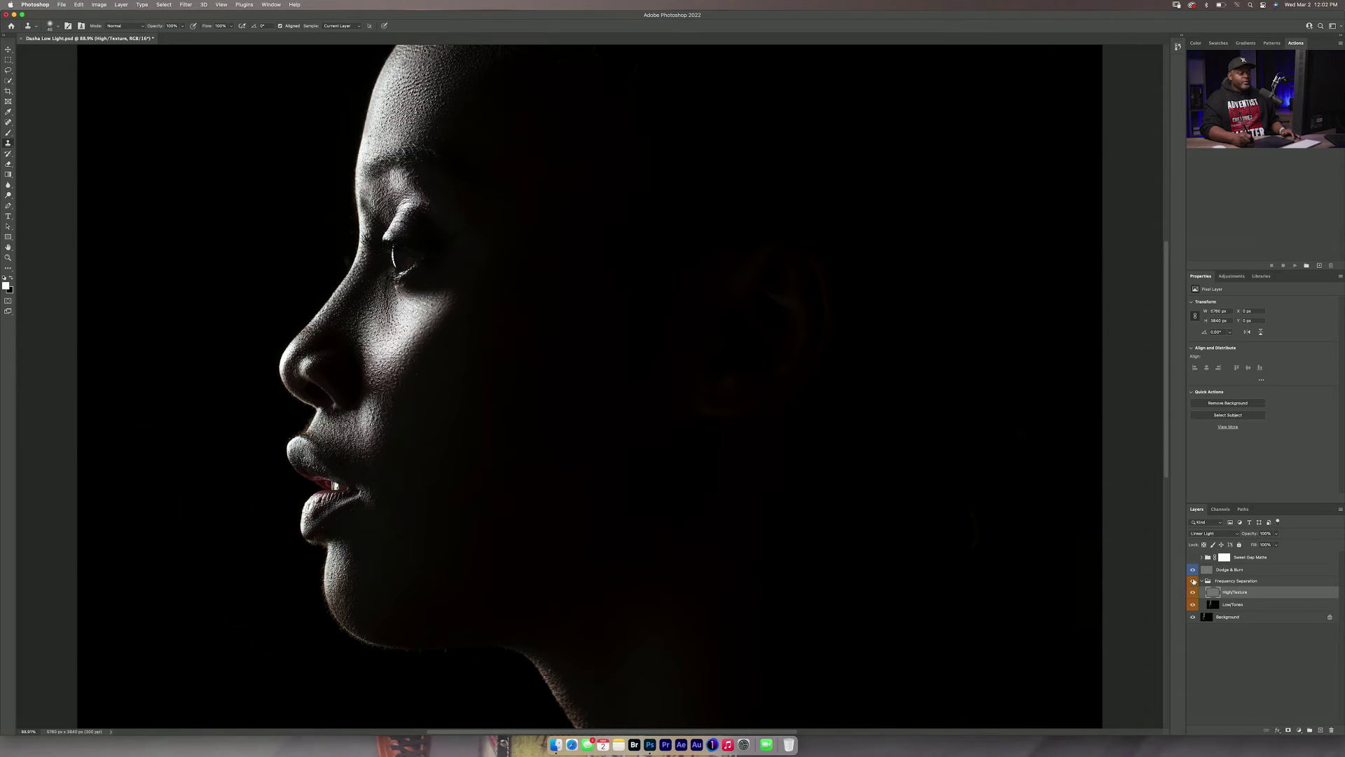
pyautogui.click(1194, 581)
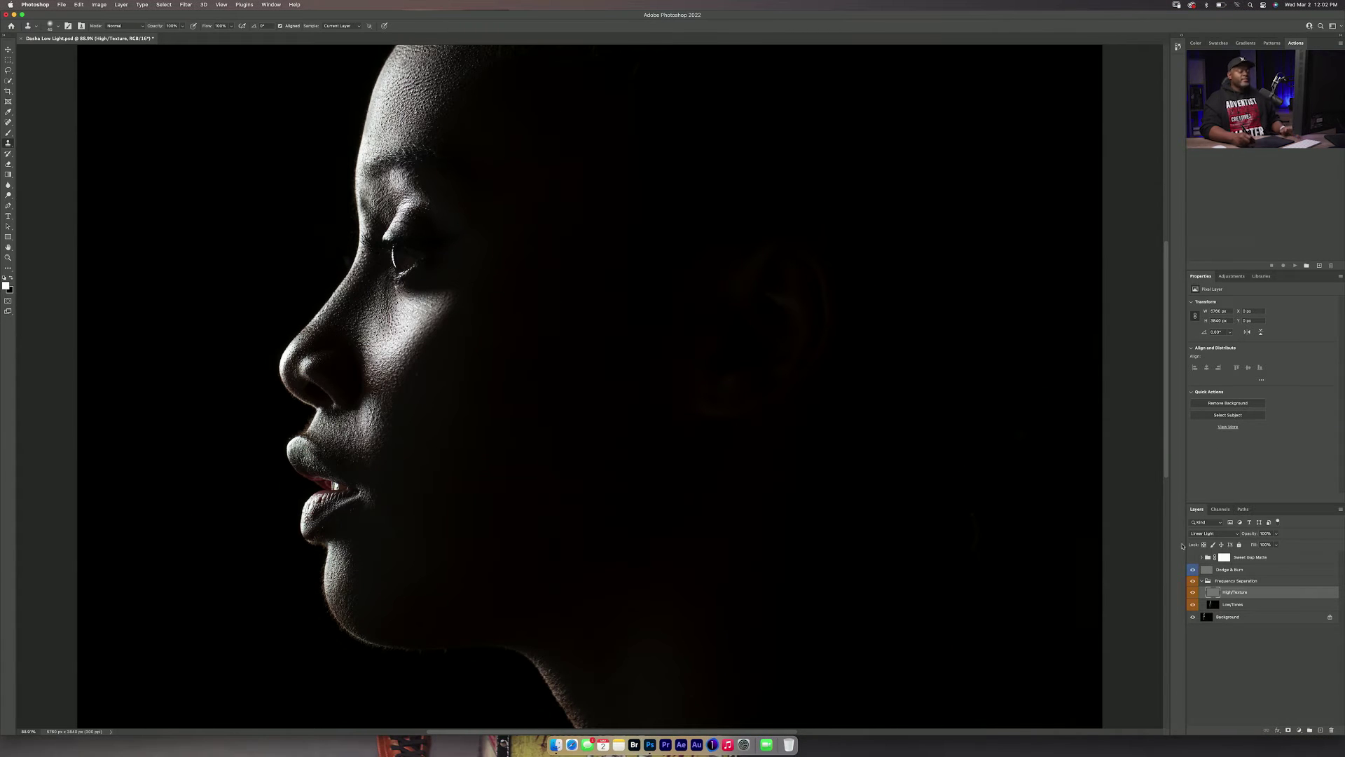
# Step: Collapse the Frequency Separation group and ready a smaller brush at 5% opacity on the Dodge & Burn layer
pyautogui.click(1203, 581)
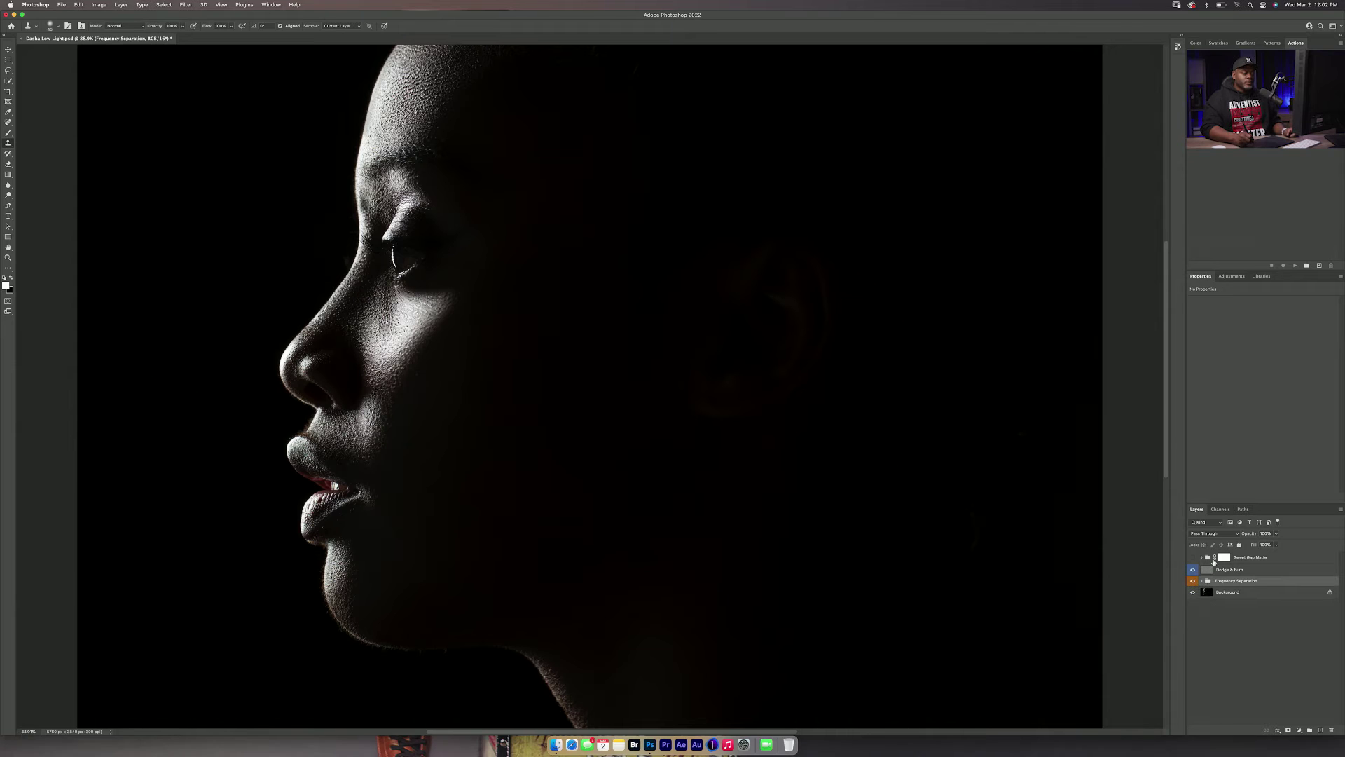
pyautogui.click(1207, 571)
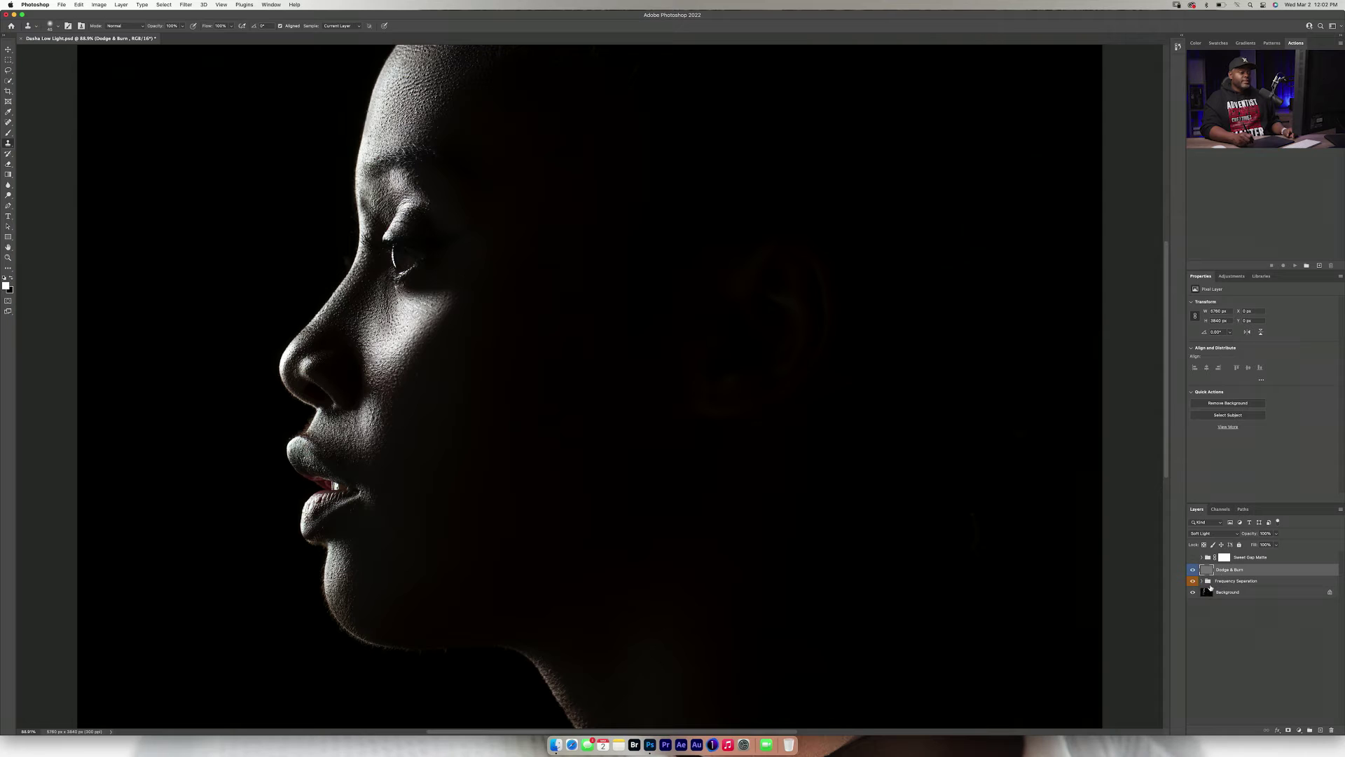
pyautogui.press('b')
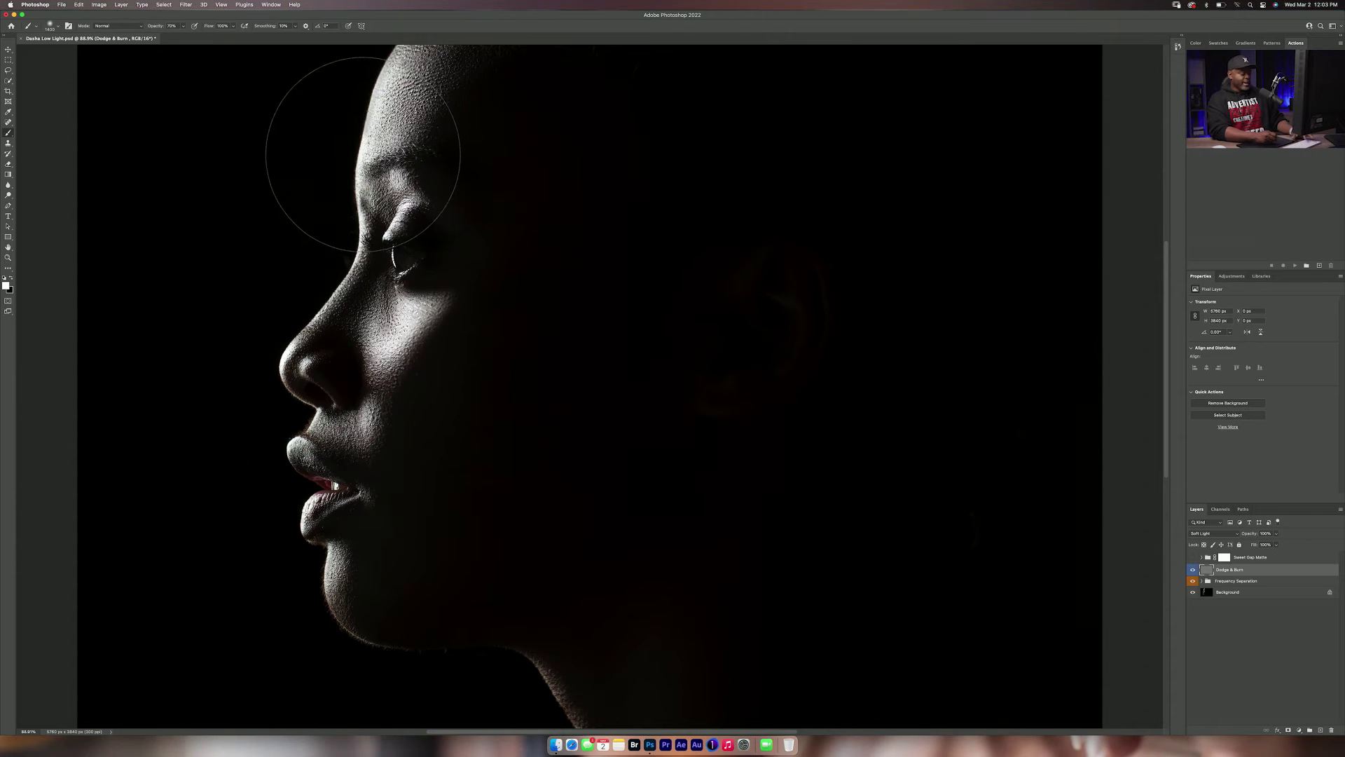
pyautogui.press('0')
pyautogui.press('5')
pyautogui.press('[')
pyautogui.press('[')
pyautogui.press('[')
pyautogui.press('[')
pyautogui.press('[')
pyautogui.press('[')
pyautogui.press('[')
pyautogui.press('[')
pyautogui.press('[')
pyautogui.press('[')
pyautogui.press('[')
pyautogui.press('[')
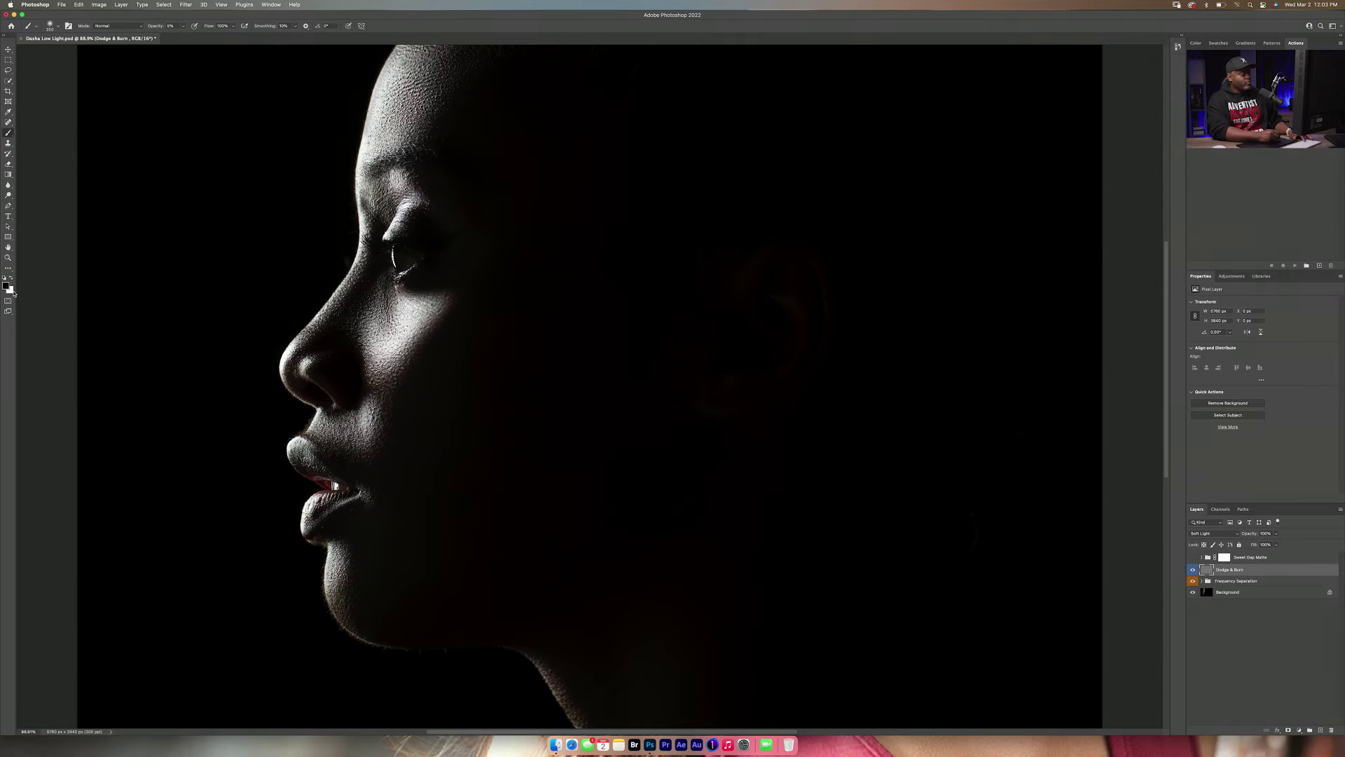
# Step: Dodge the cheek, nose and mouth area on the Dodge & Burn layer with a white, reduced-size brush
pyautogui.press('x')
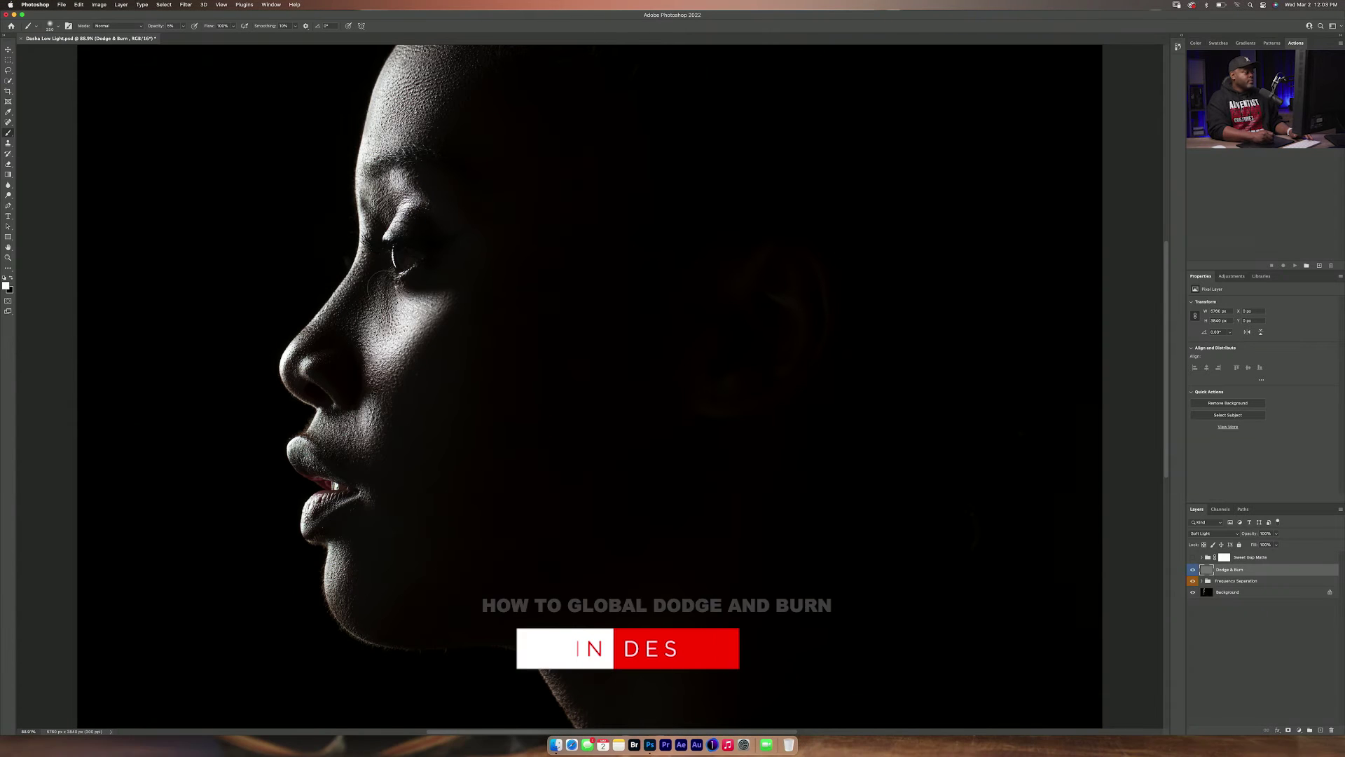
pyautogui.press('[')
pyautogui.press('[')
pyautogui.press('[')
pyautogui.press('[')
pyautogui.press('[')
pyautogui.press('super+equal')
pyautogui.press('super+equal')
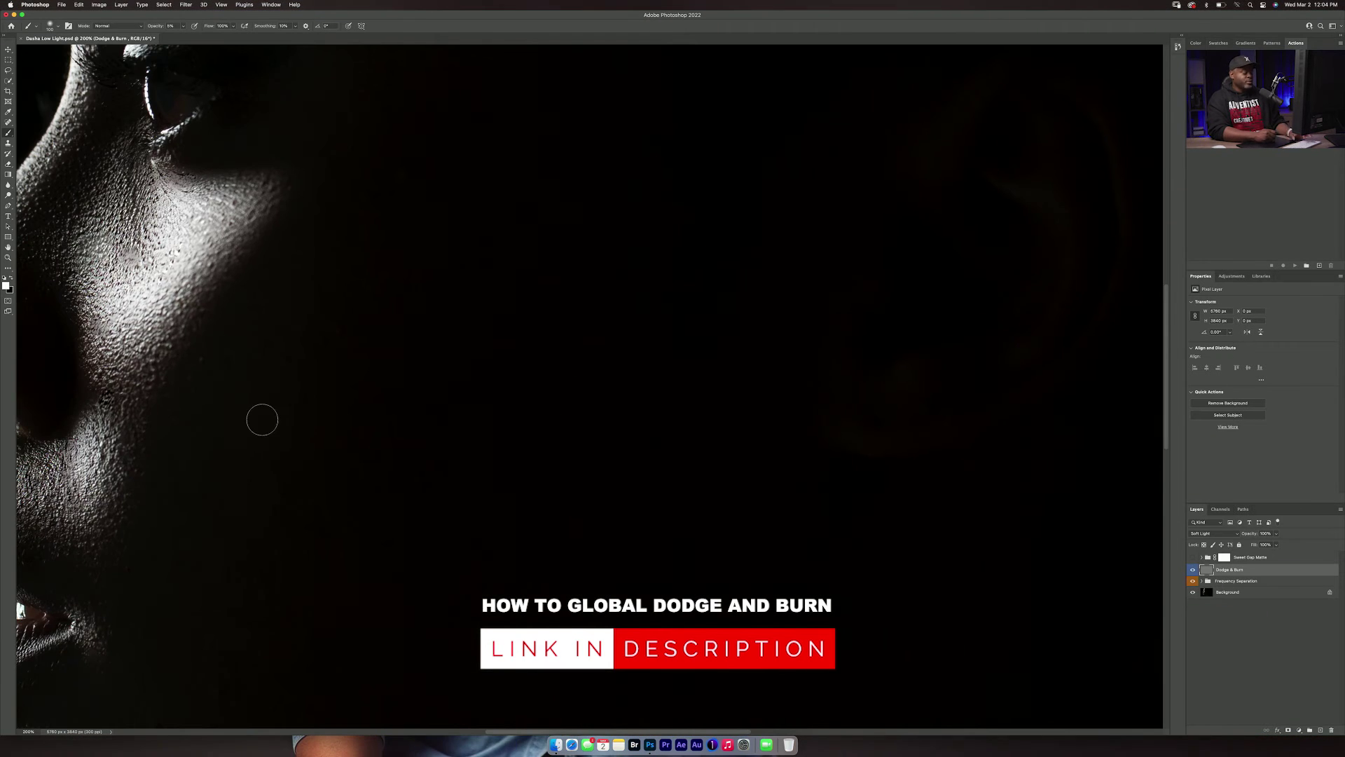
pyautogui.hscroll(-5, 256, 403)
pyautogui.press('[')
pyautogui.press('[')
pyautogui.press('[')
pyautogui.press('[')
pyautogui.press('[')
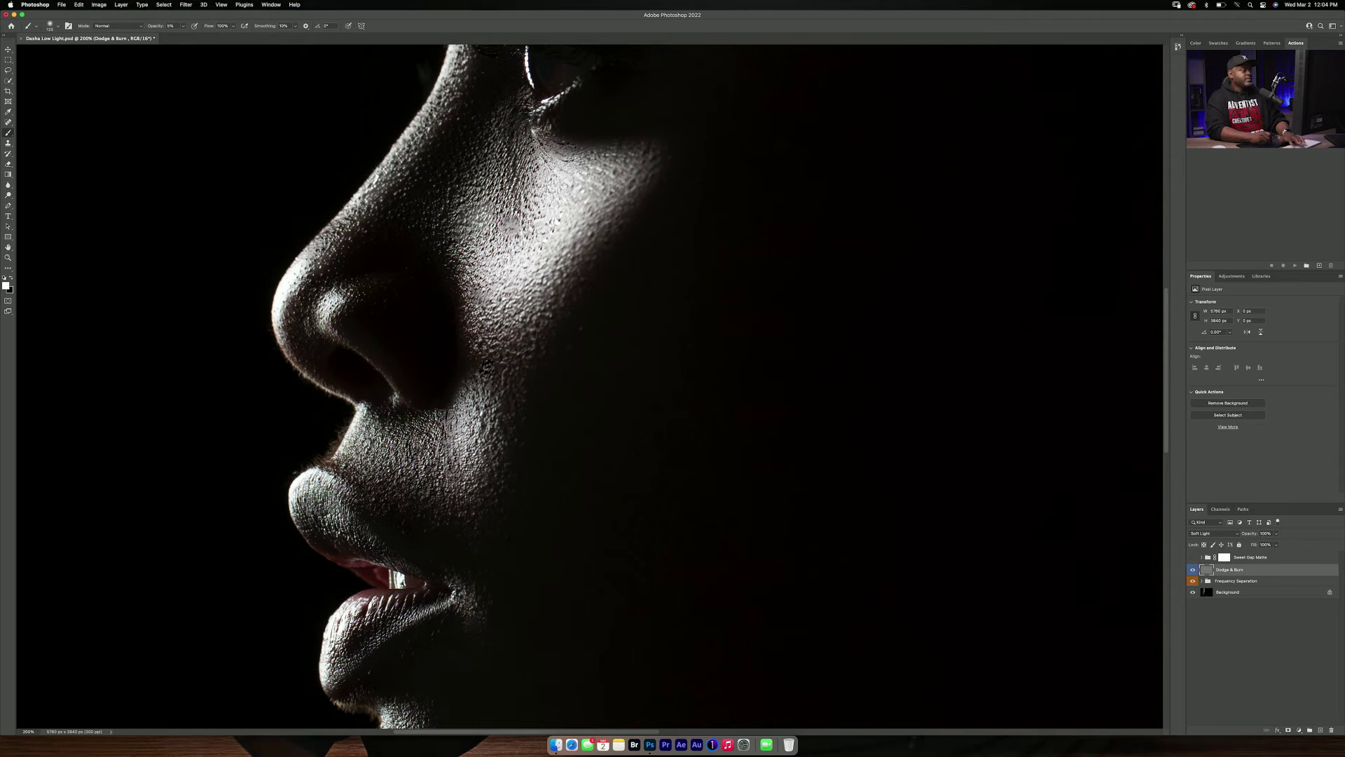
# Step: Examine the dodged skin up close and at full view, comparing it with the Dodge & Burn layer hidden
pyautogui.press('super+minus')
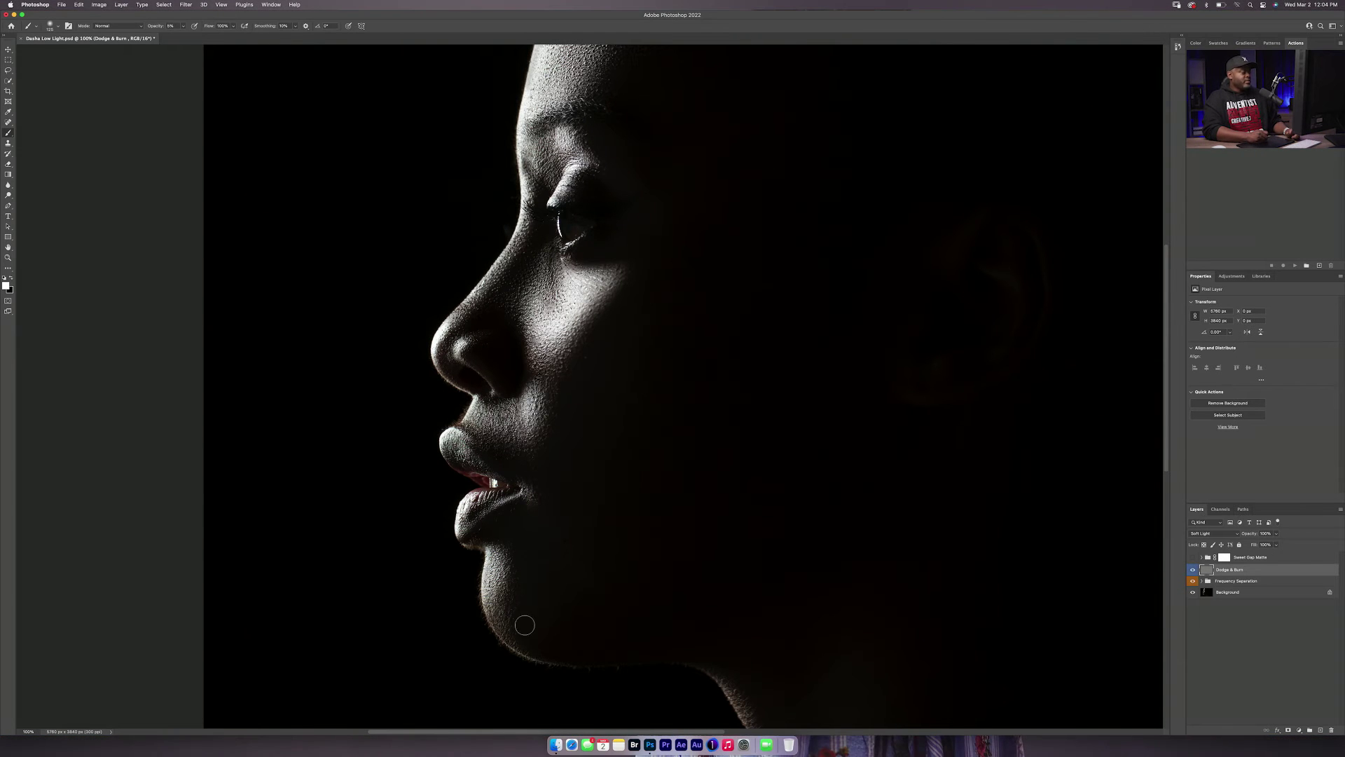
pyautogui.press('super+minus')
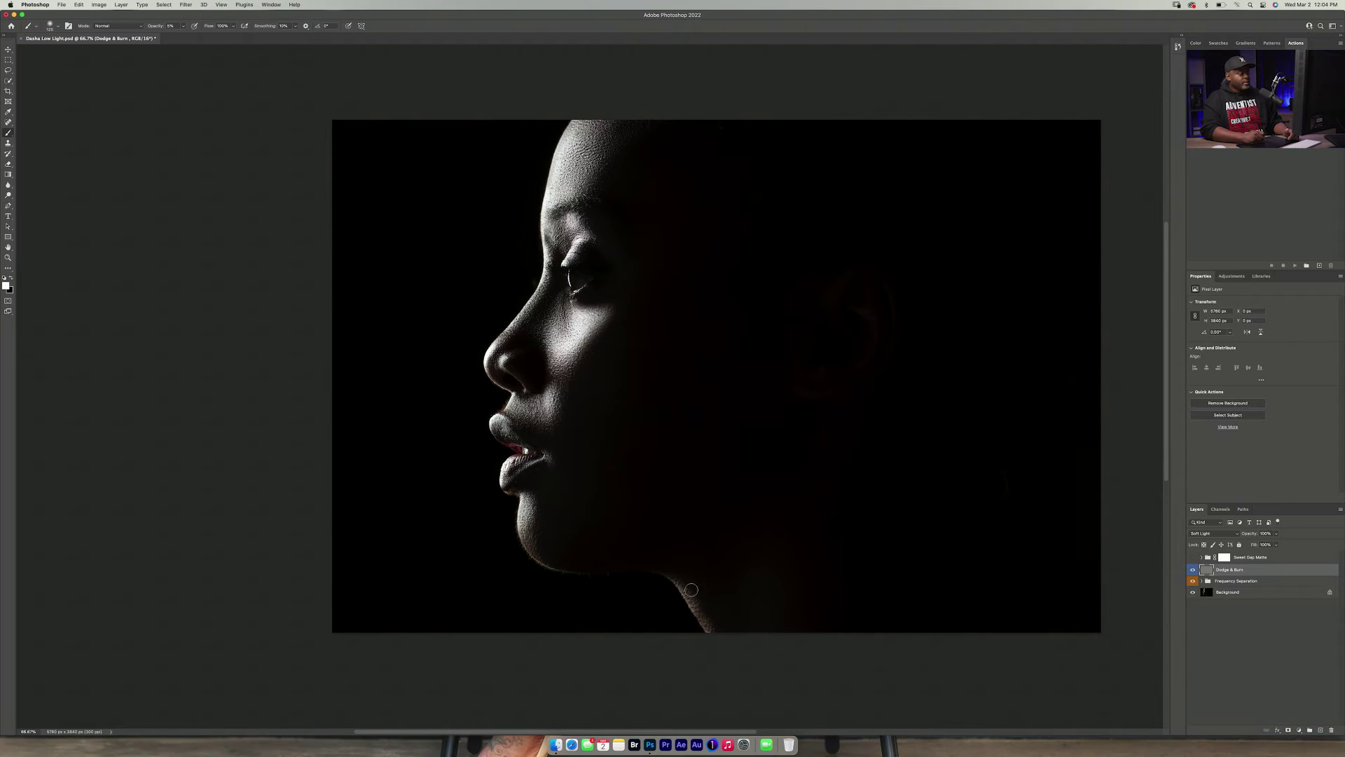
pyautogui.press('super+plus')
pyautogui.press('super+plus')
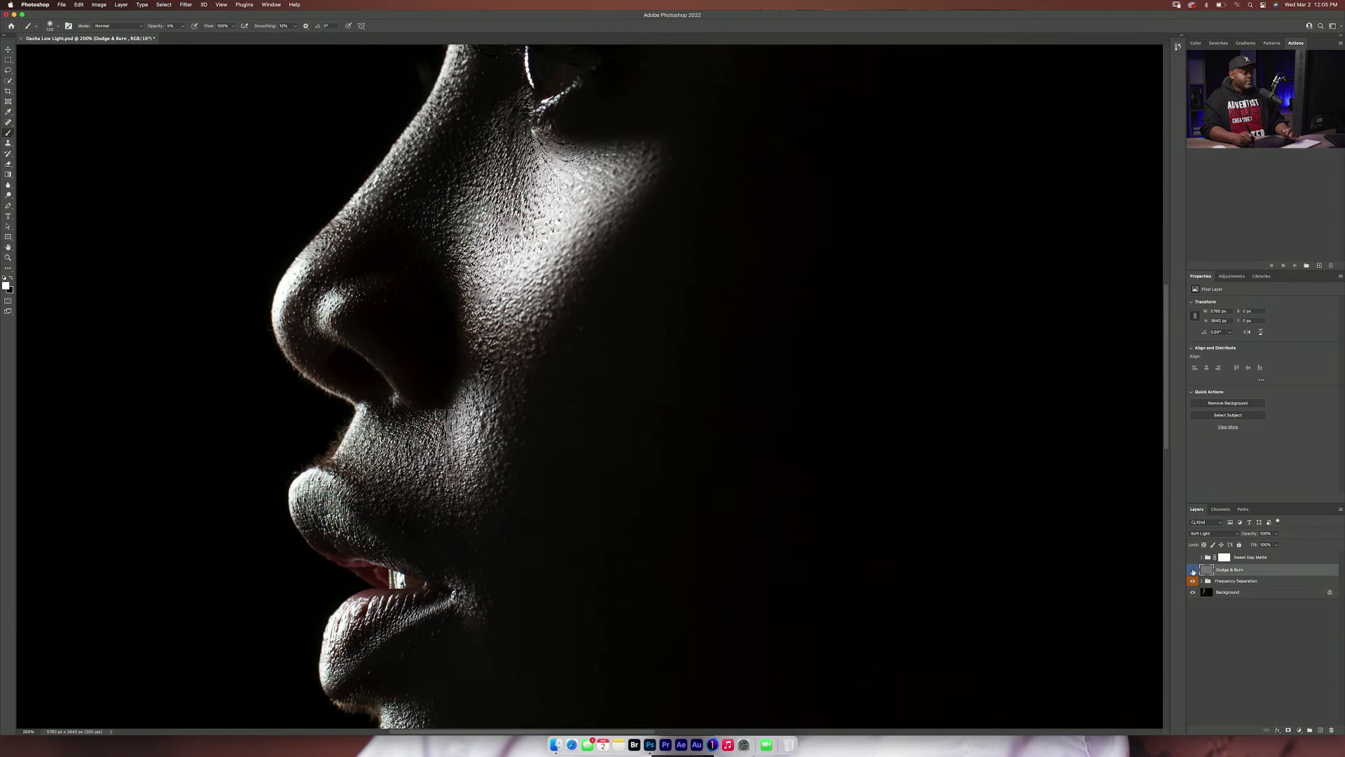
pyautogui.click(1193, 570)
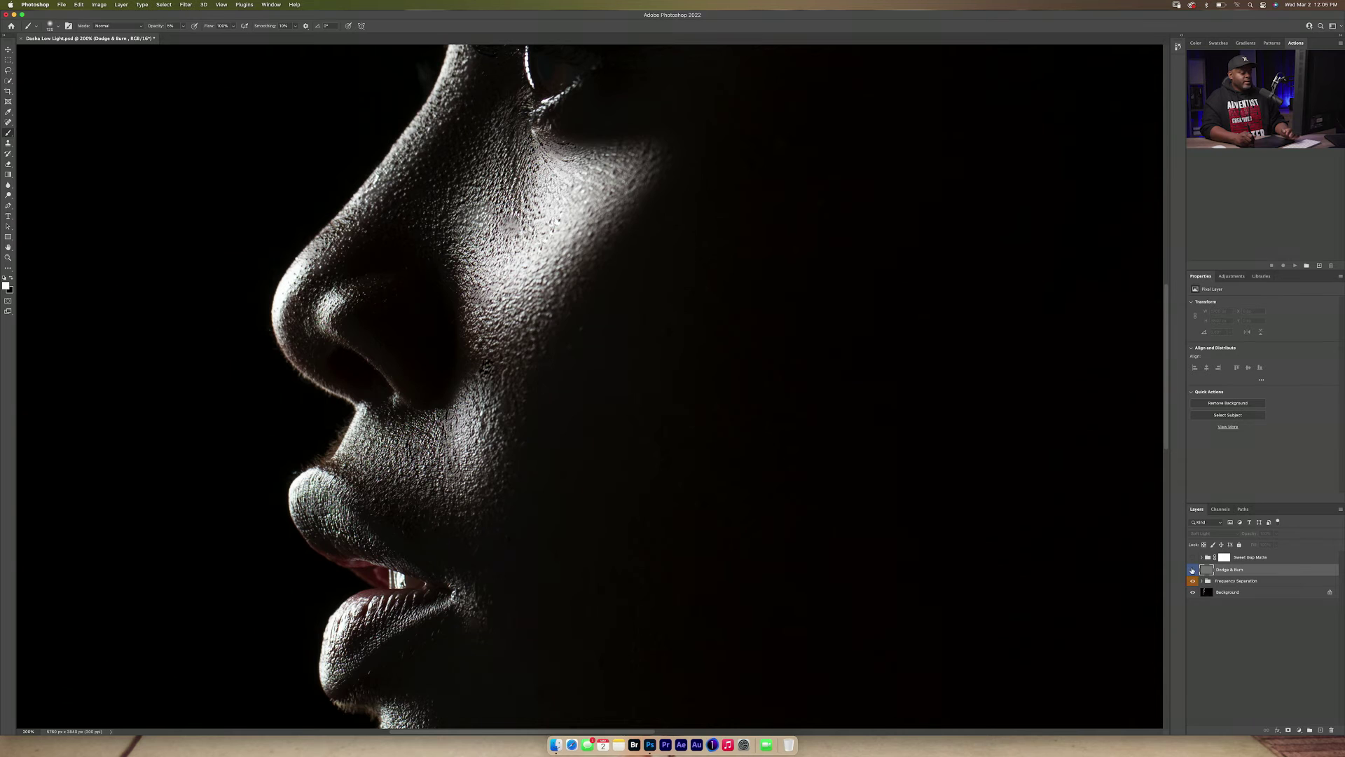
pyautogui.press('super+minus')
pyautogui.press('super+minus')
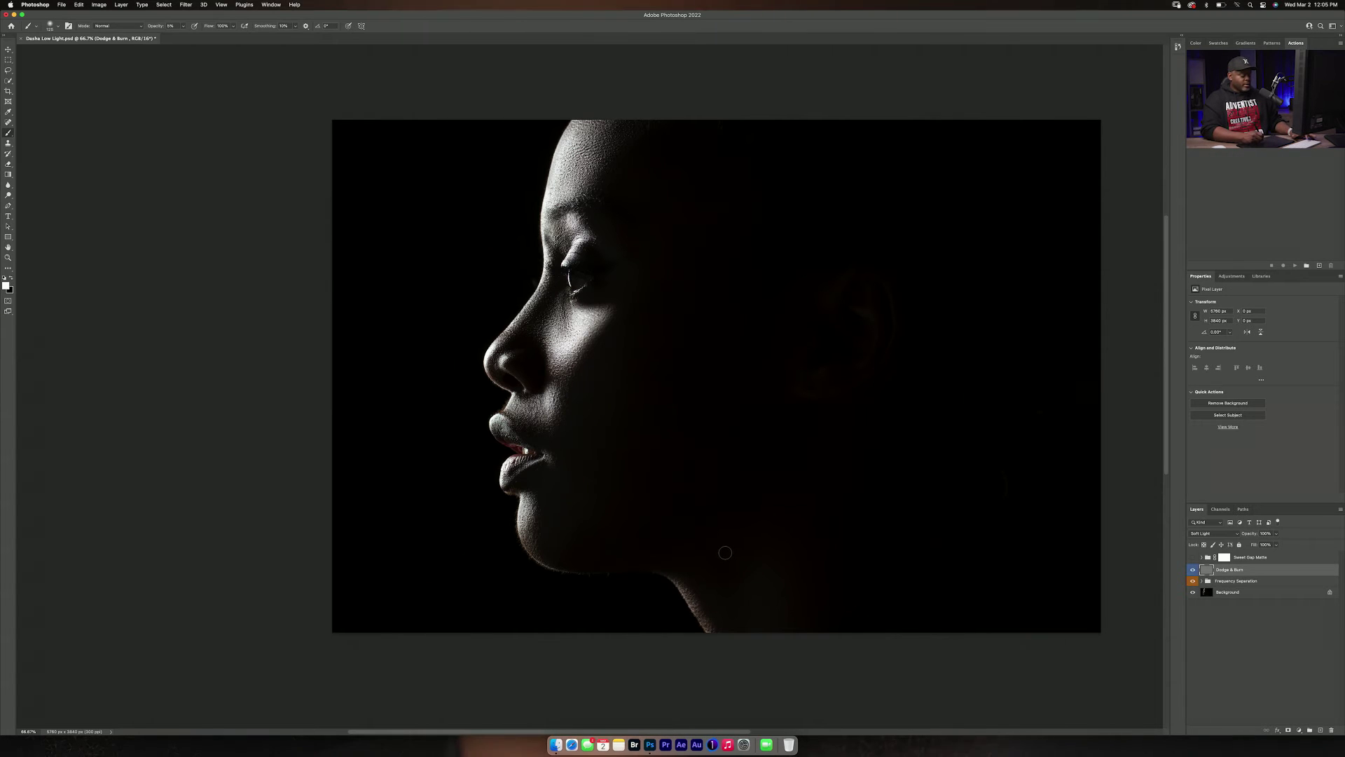
# Step: Burn the forehead on the Dodge & Burn layer with a black brush, enlarging and then reducing its size to suit the area
pyautogui.press('x')
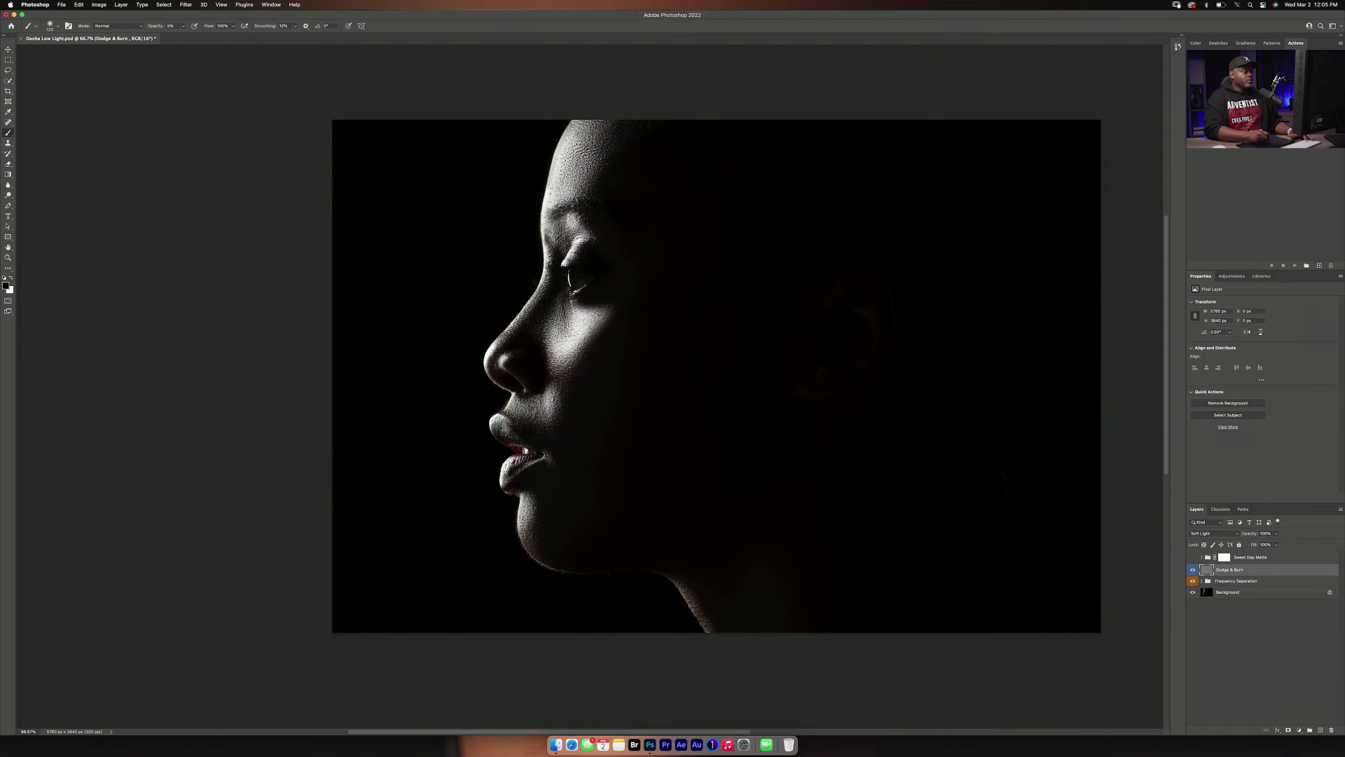
pyautogui.press(']')
pyautogui.press(']')
pyautogui.press(']')
pyautogui.press(']')
pyautogui.press(']')
pyautogui.press(']')
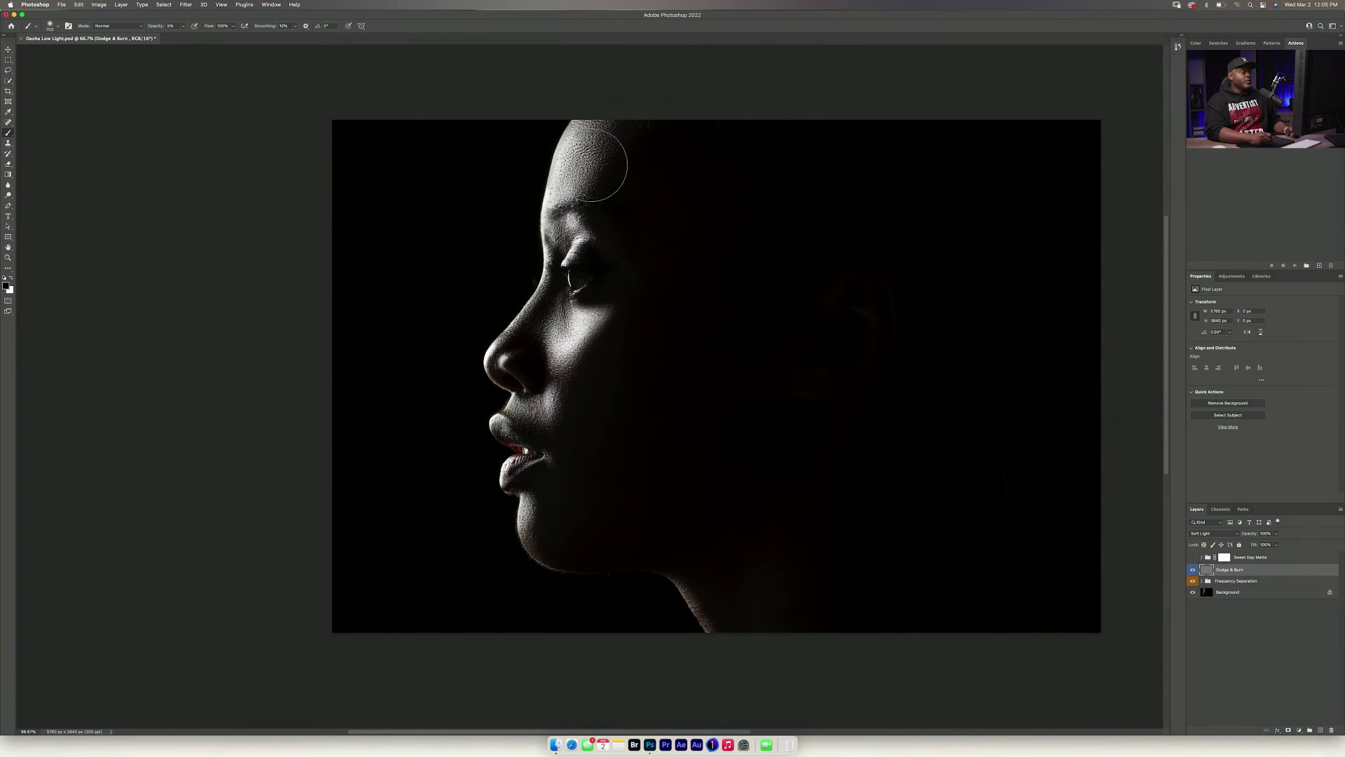
pyautogui.press('[')
pyautogui.press('[')
pyautogui.press('[')
pyautogui.press('[')
pyautogui.press('[')
pyautogui.press('[')
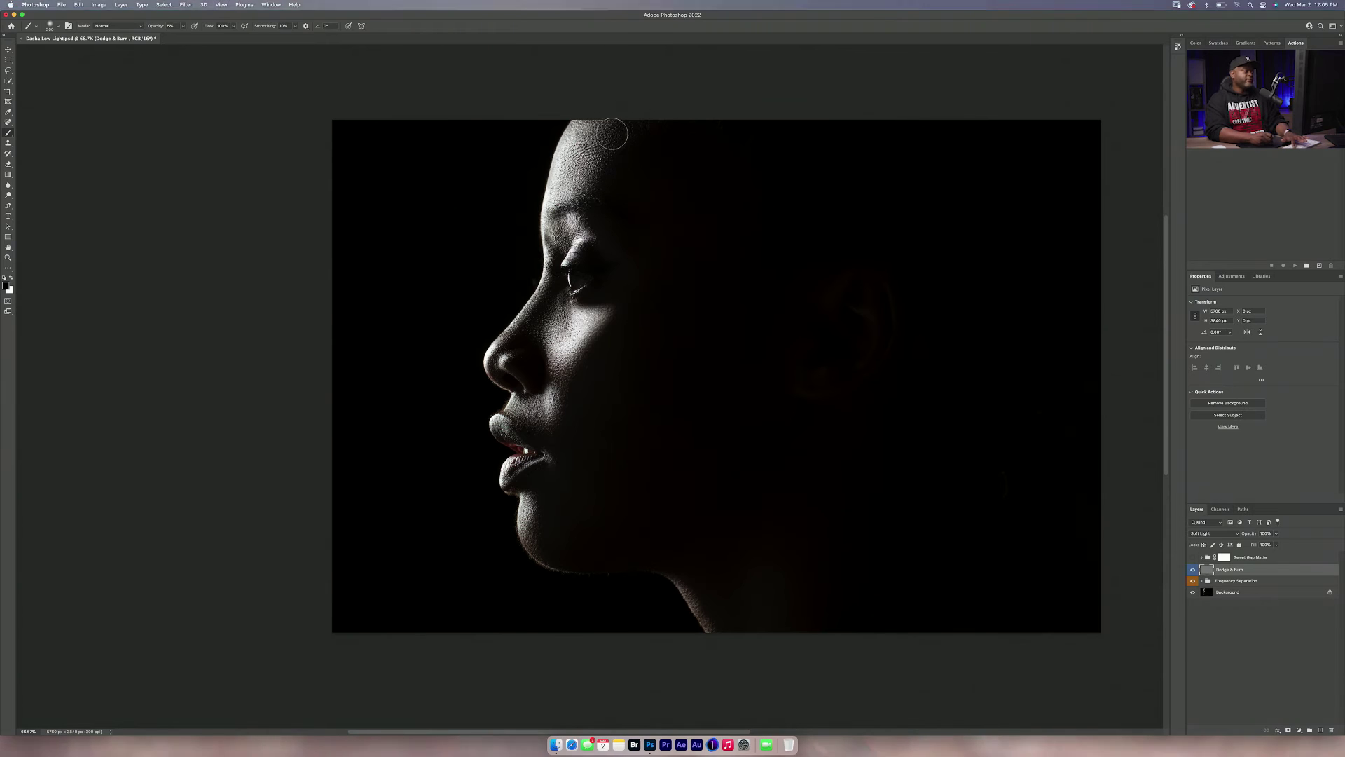
# Step: Burn the edge of the chin with a smaller black brush and compare the result with the Dodge & Burn layer hidden
pyautogui.press('[')
pyautogui.press('[')
pyautogui.press('[')
pyautogui.press('[')
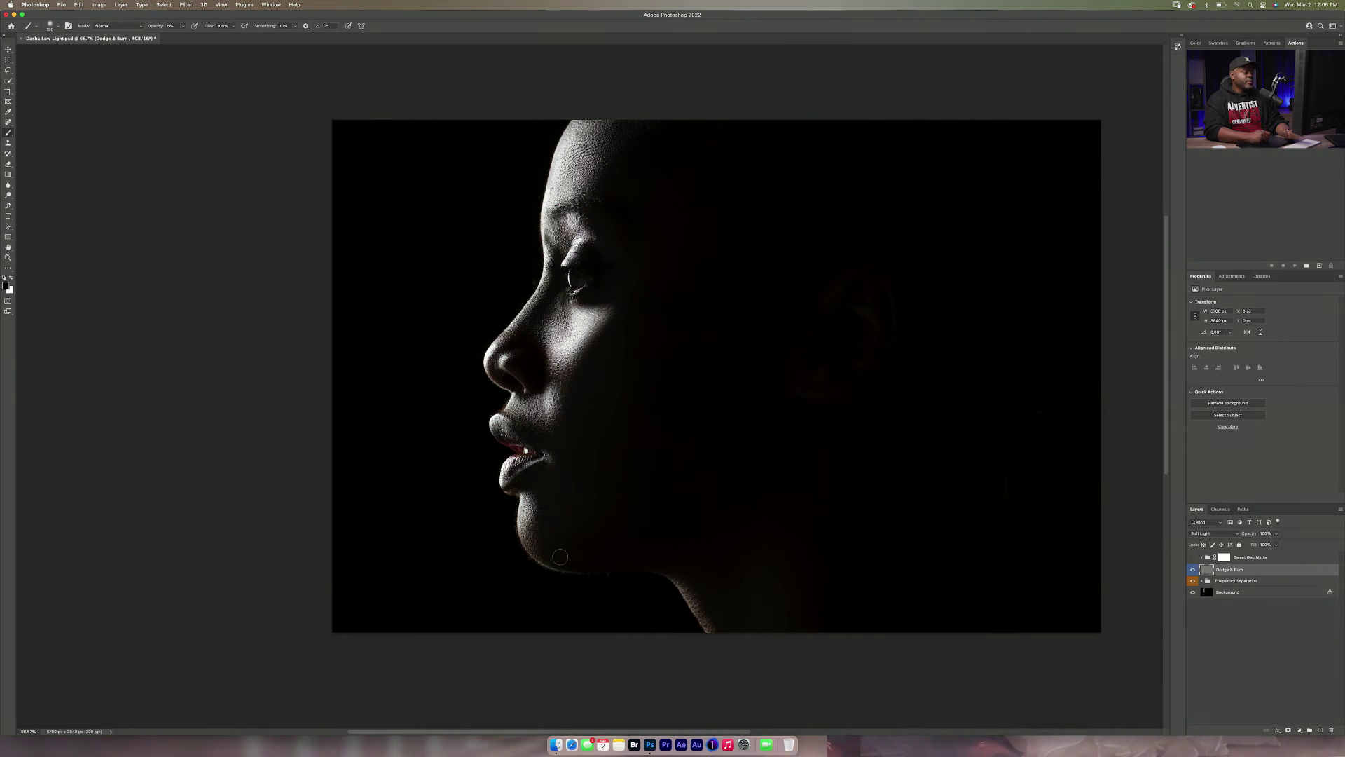
pyautogui.press('super+1')
pyautogui.click(1193, 570)
pyautogui.click(1193, 569)
pyautogui.press('super+minus')
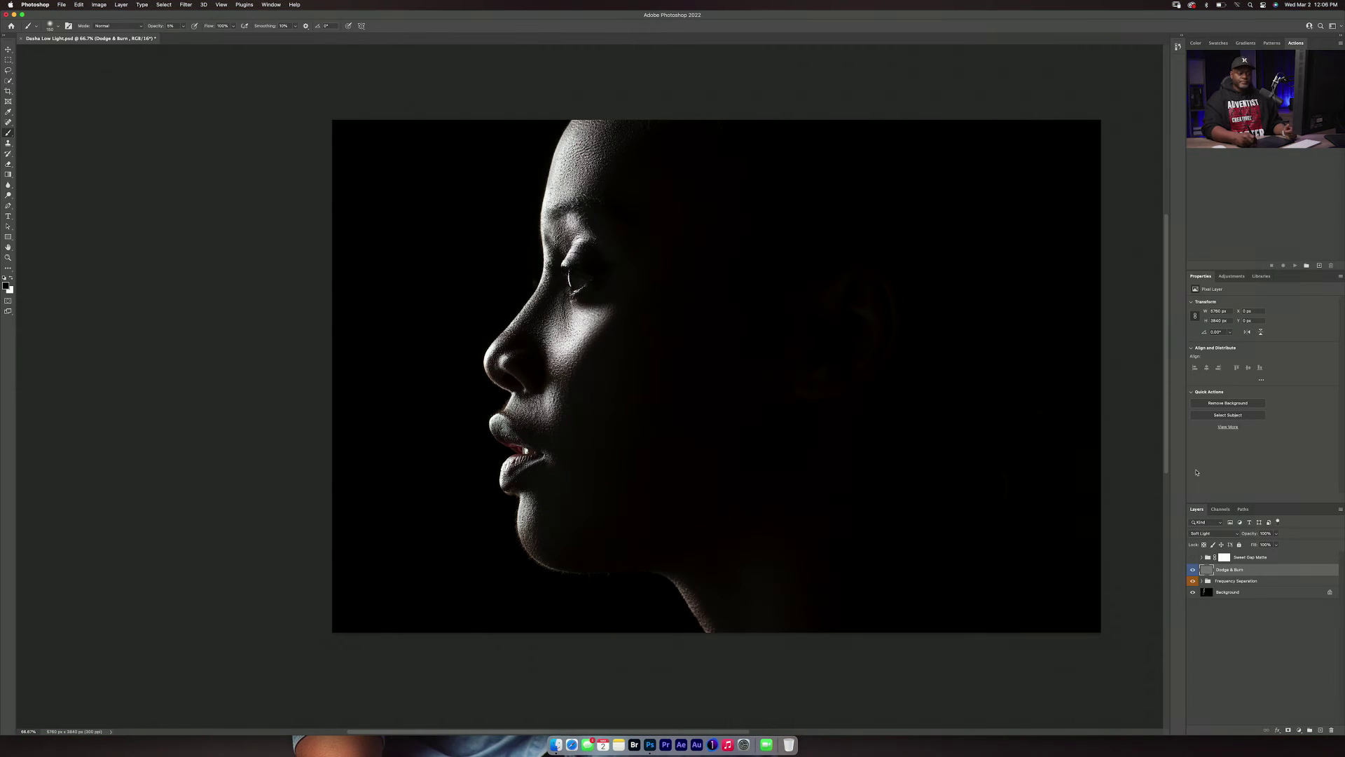
# Step: Add a Curves adjustment layer above the Dodge & Burn layer and try out its white and black point sliders
pyautogui.click(1300, 730)
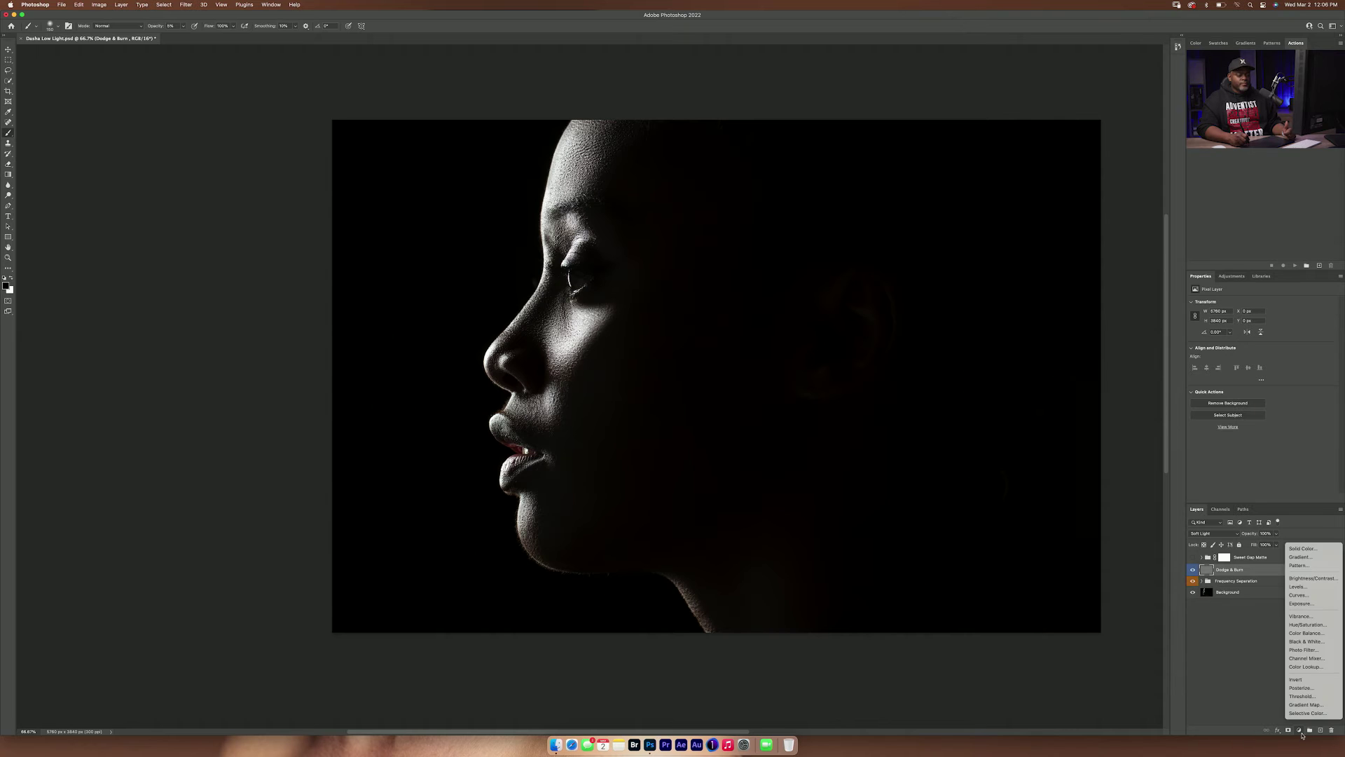
pyautogui.click(1315, 597)
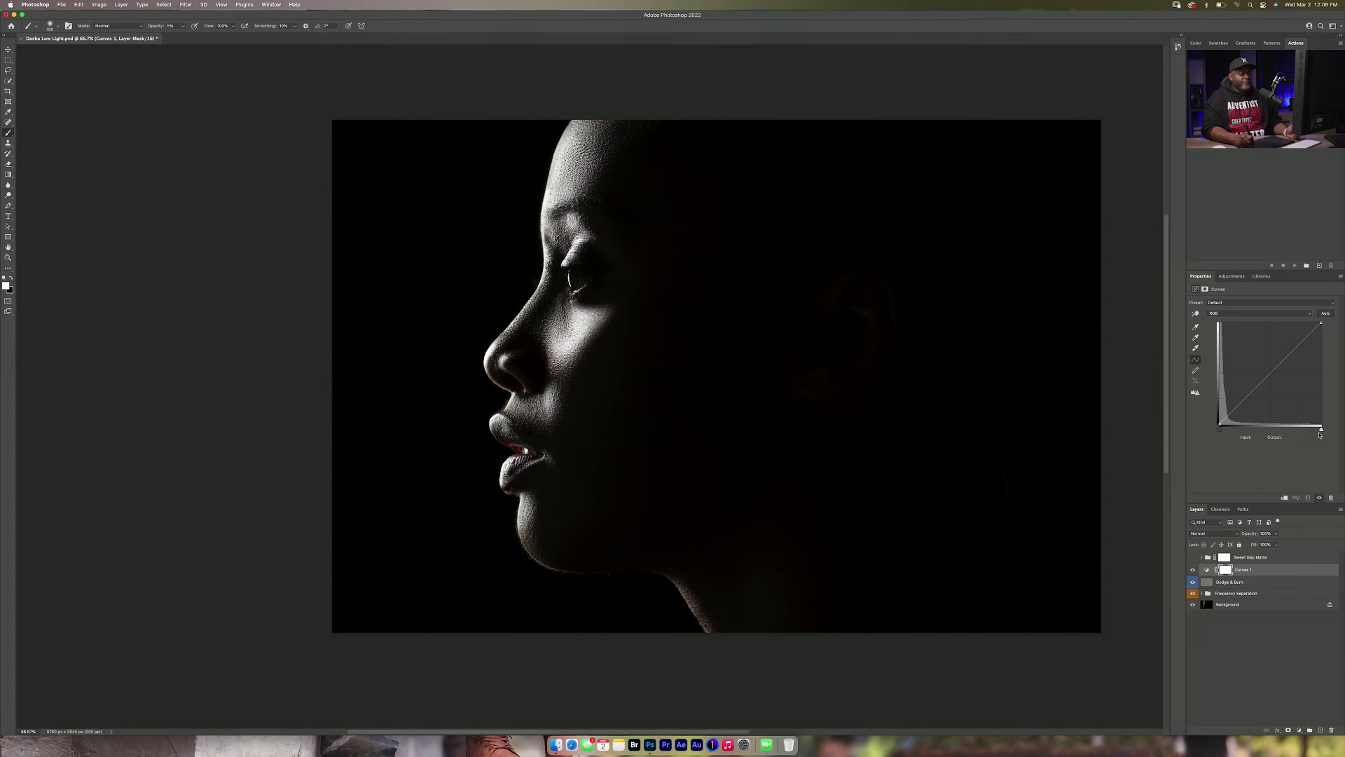
pyautogui.moveTo(1321, 430)
pyautogui.mouseDown()
pyautogui.moveTo(1300, 430)
pyautogui.moveTo(1321, 430)
pyautogui.mouseUp()
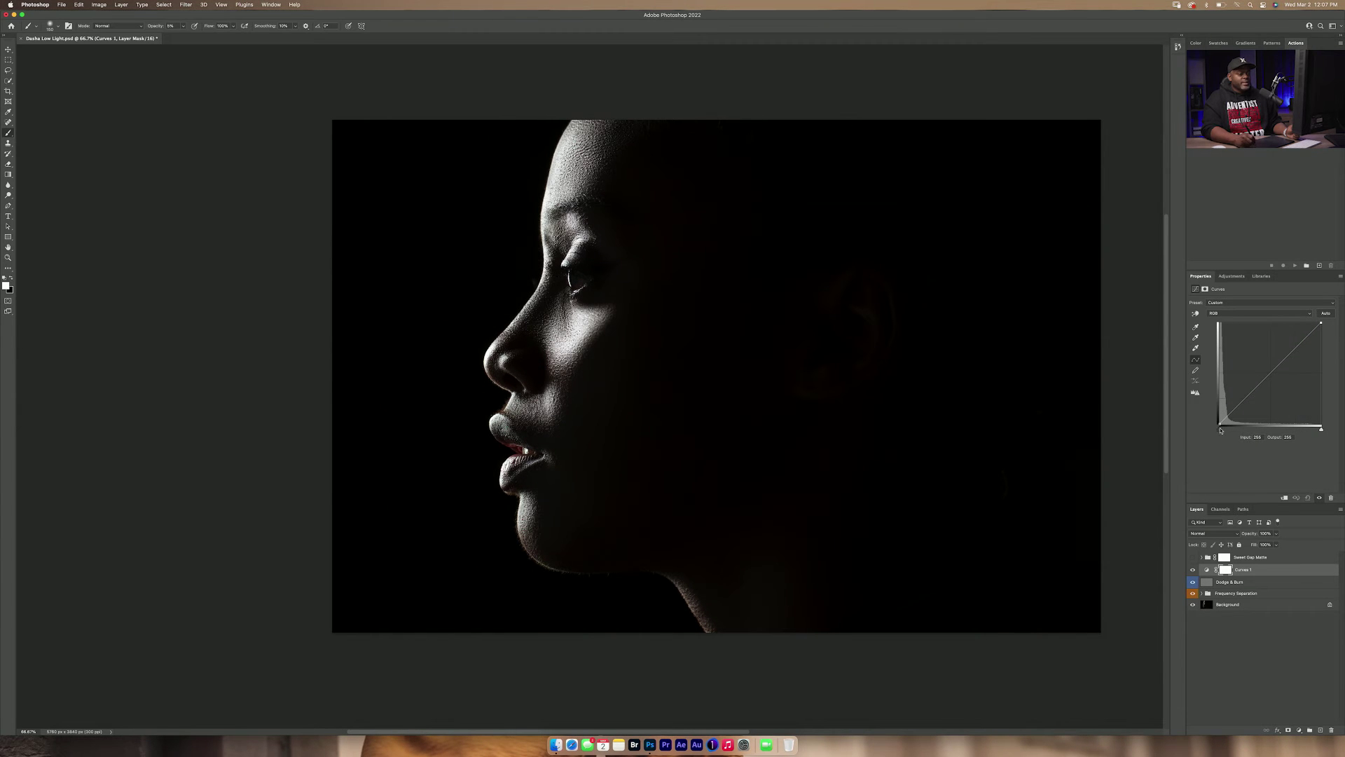
pyautogui.moveTo(1220, 431)
pyautogui.mouseDown()
pyautogui.moveTo(1238, 430)
pyautogui.moveTo(1206, 432)
pyautogui.mouseUp()
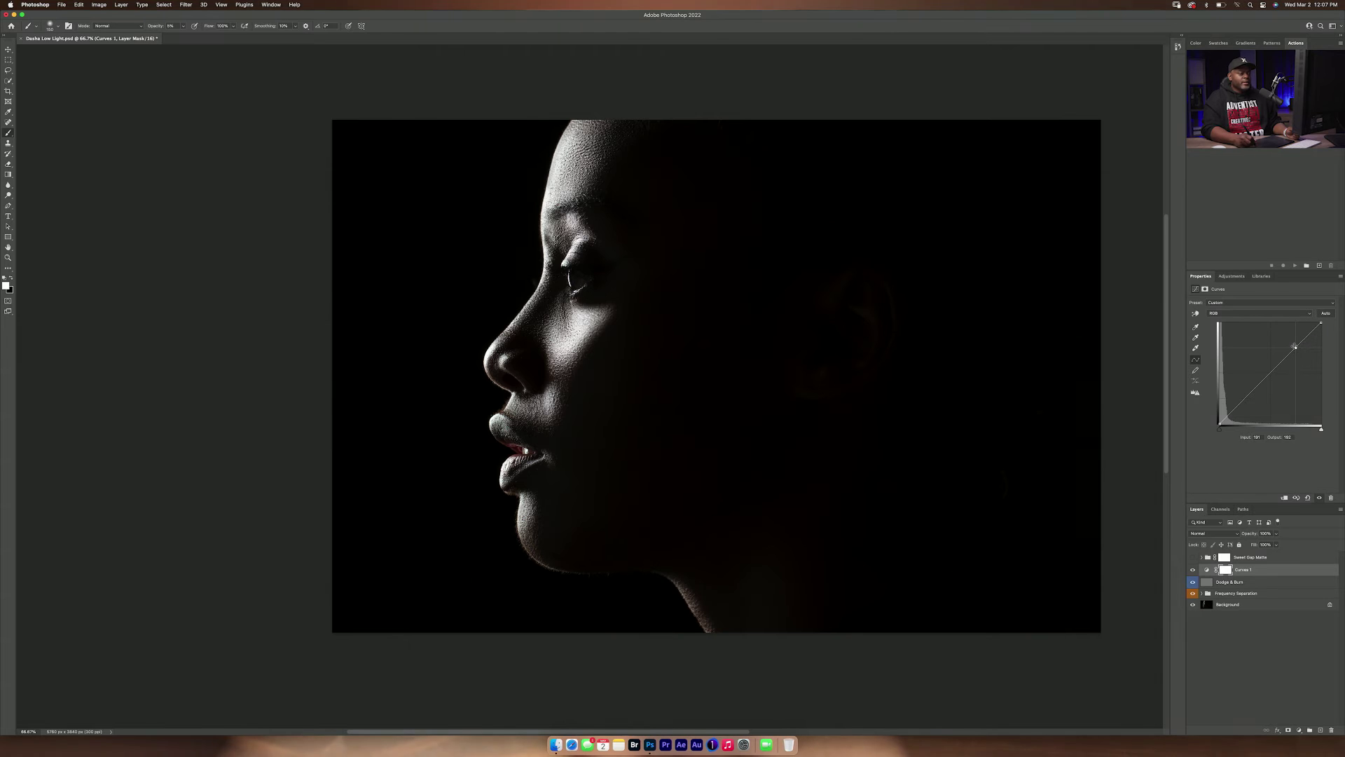
# Step: Raise the highlights and lower the shadows of the RGB curve into a gentle S-curve, and compare with the Curves layer hidden
pyautogui.press('super+1')
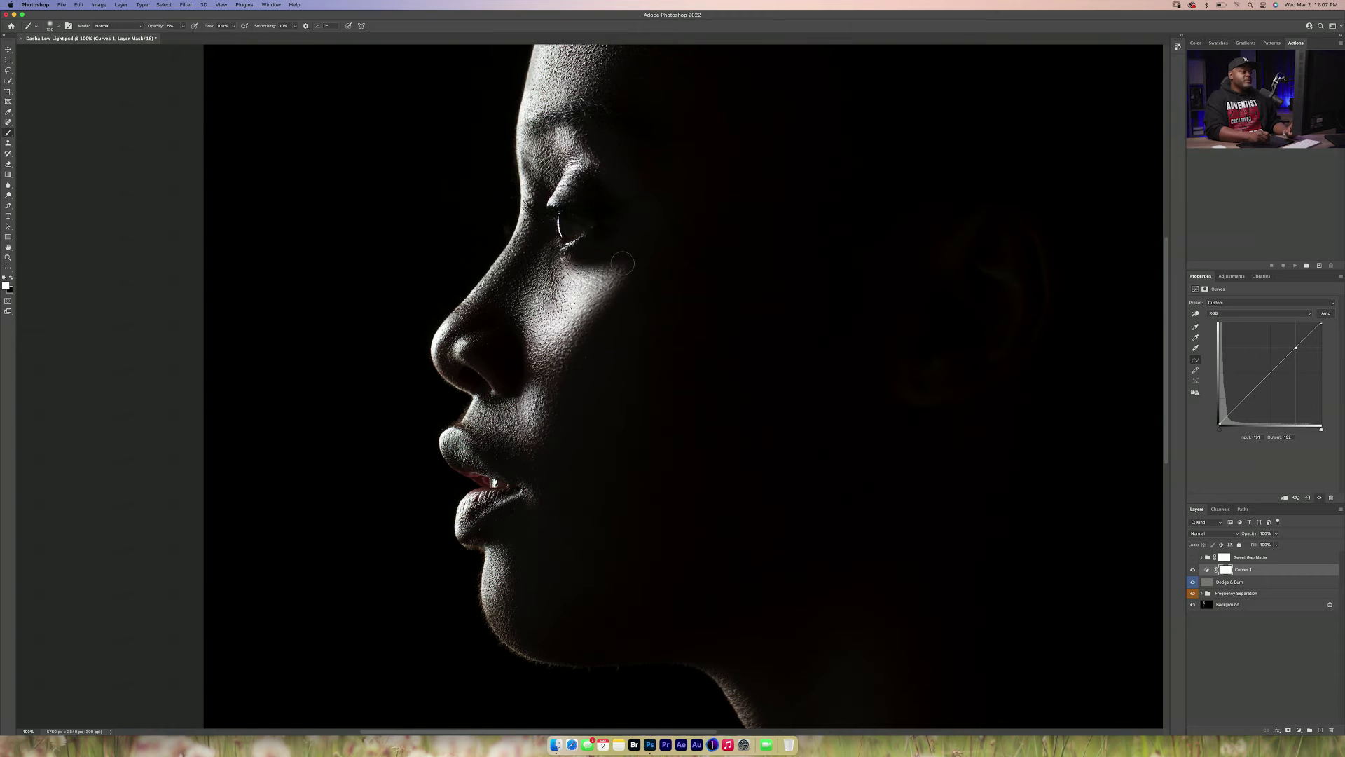
pyautogui.moveTo(1296, 348); pyautogui.dragTo(1297, 342)
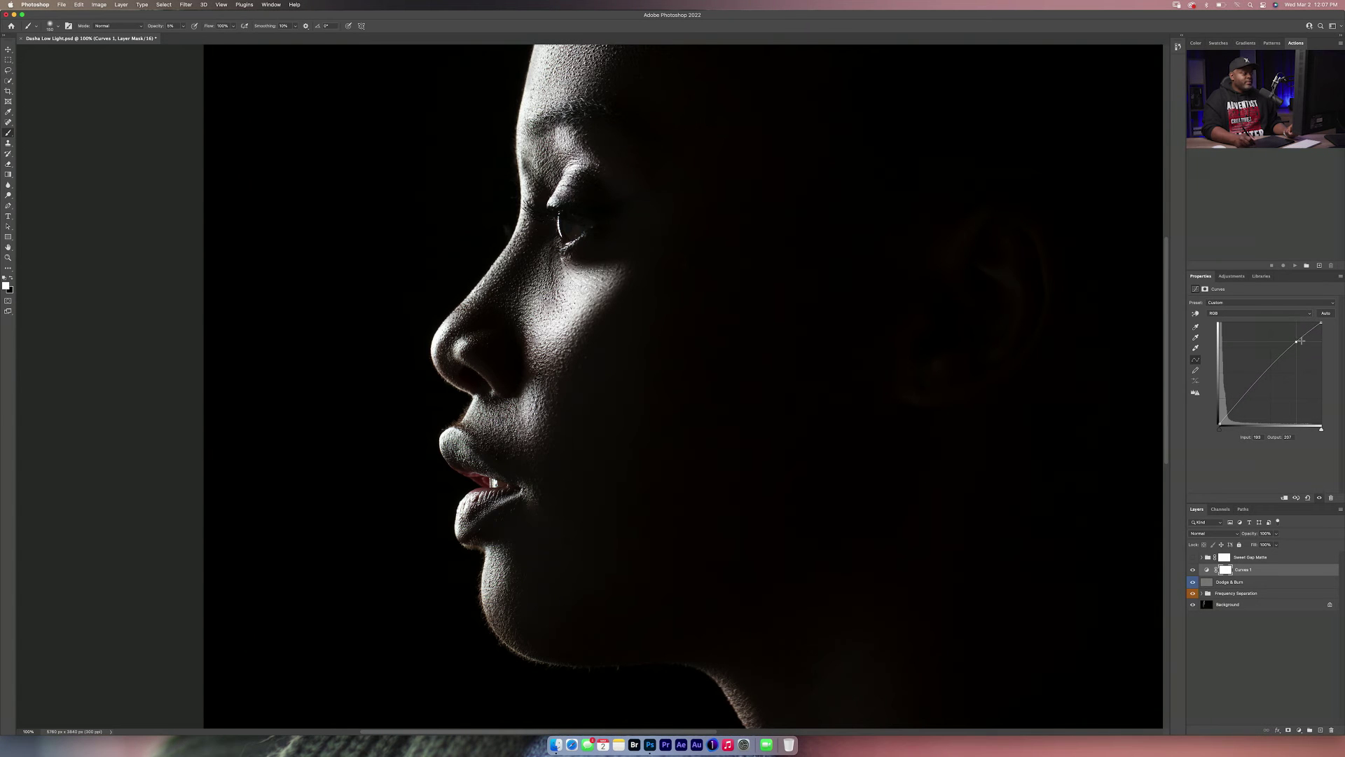
pyautogui.click(1242, 397)
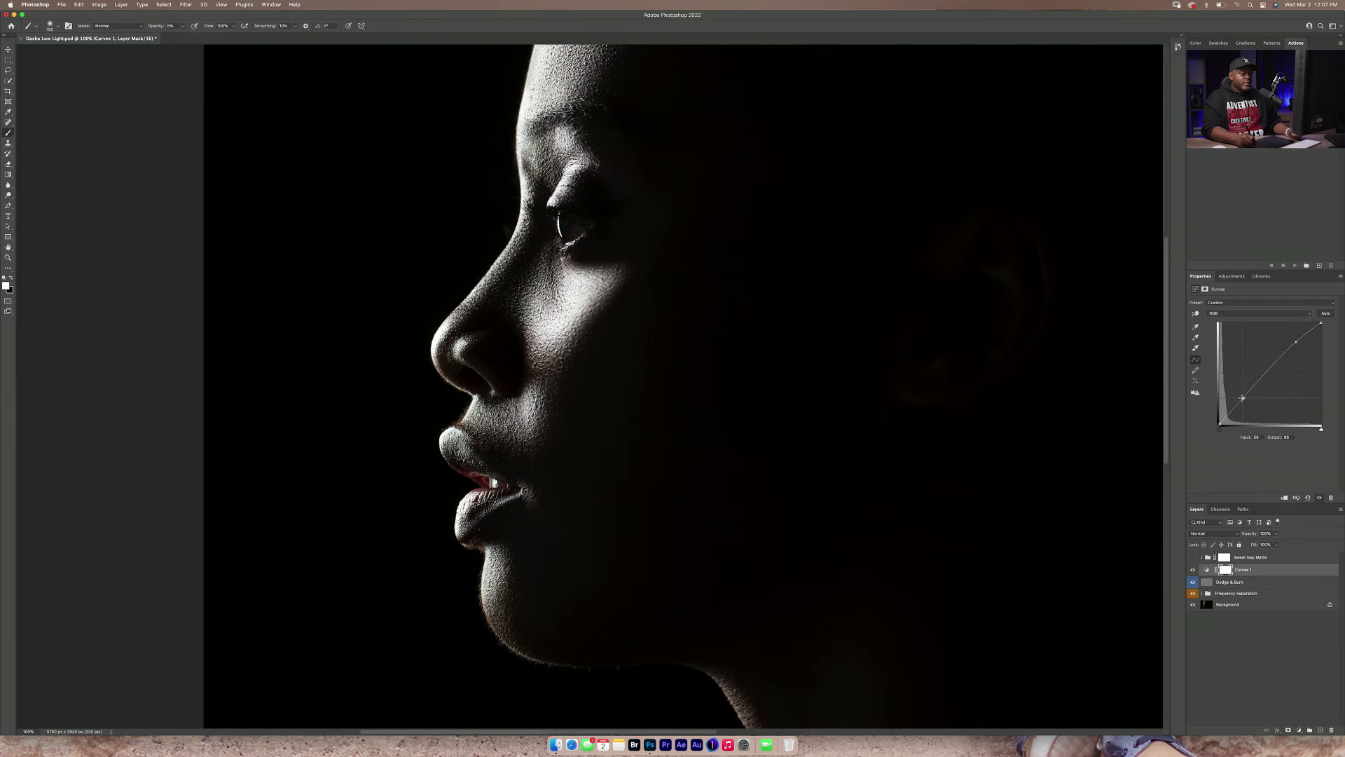
pyautogui.moveTo(1242, 398); pyautogui.dragTo(1243, 400)
pyautogui.press('super+minus')
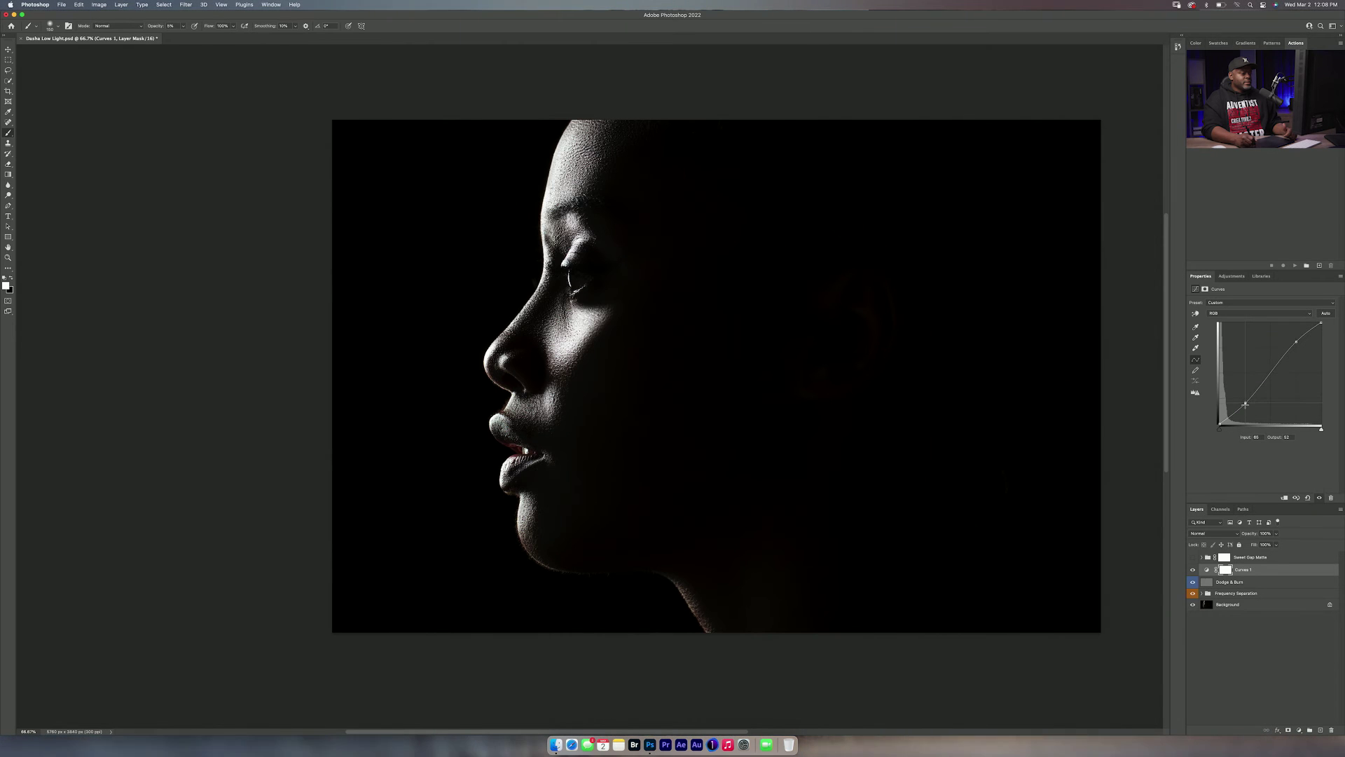
pyautogui.click(1192, 571)
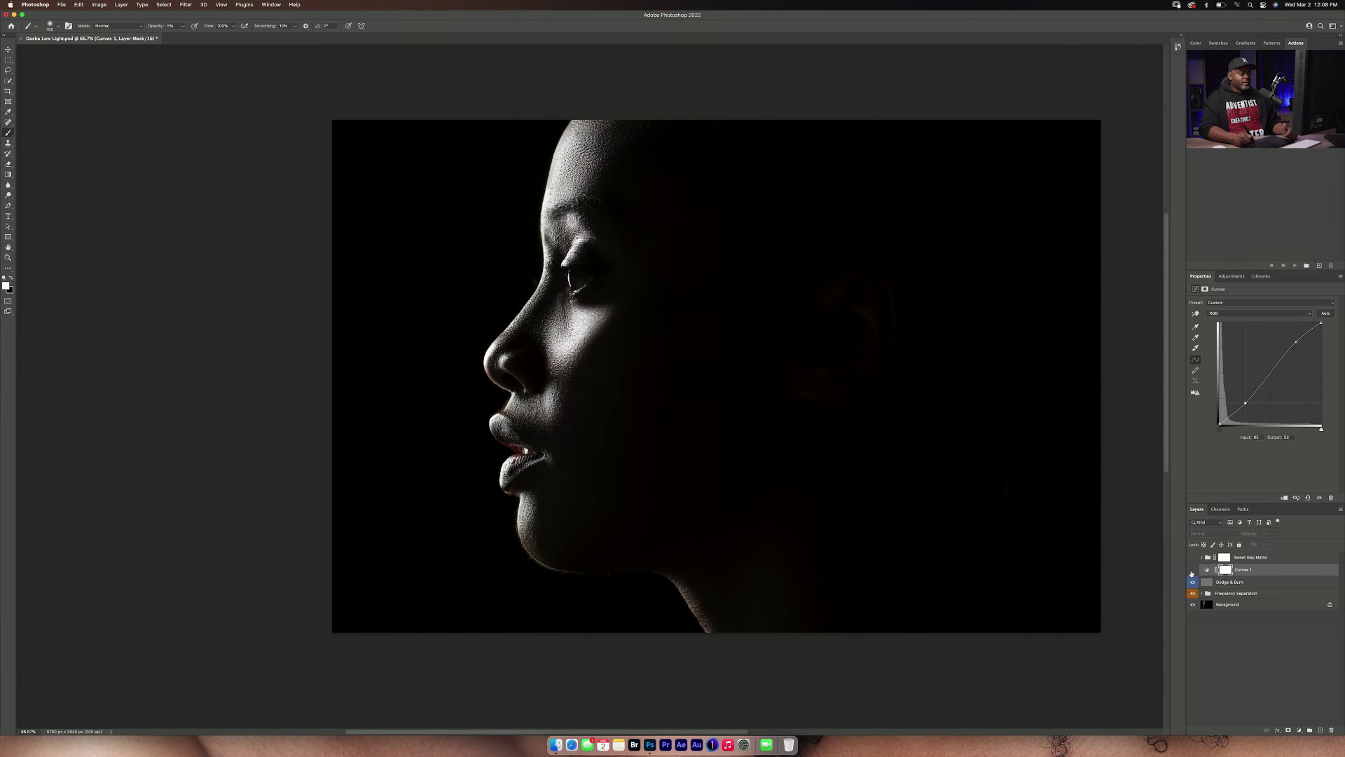
pyautogui.click(1193, 570)
pyautogui.click(1193, 571)
pyautogui.click(1192, 570)
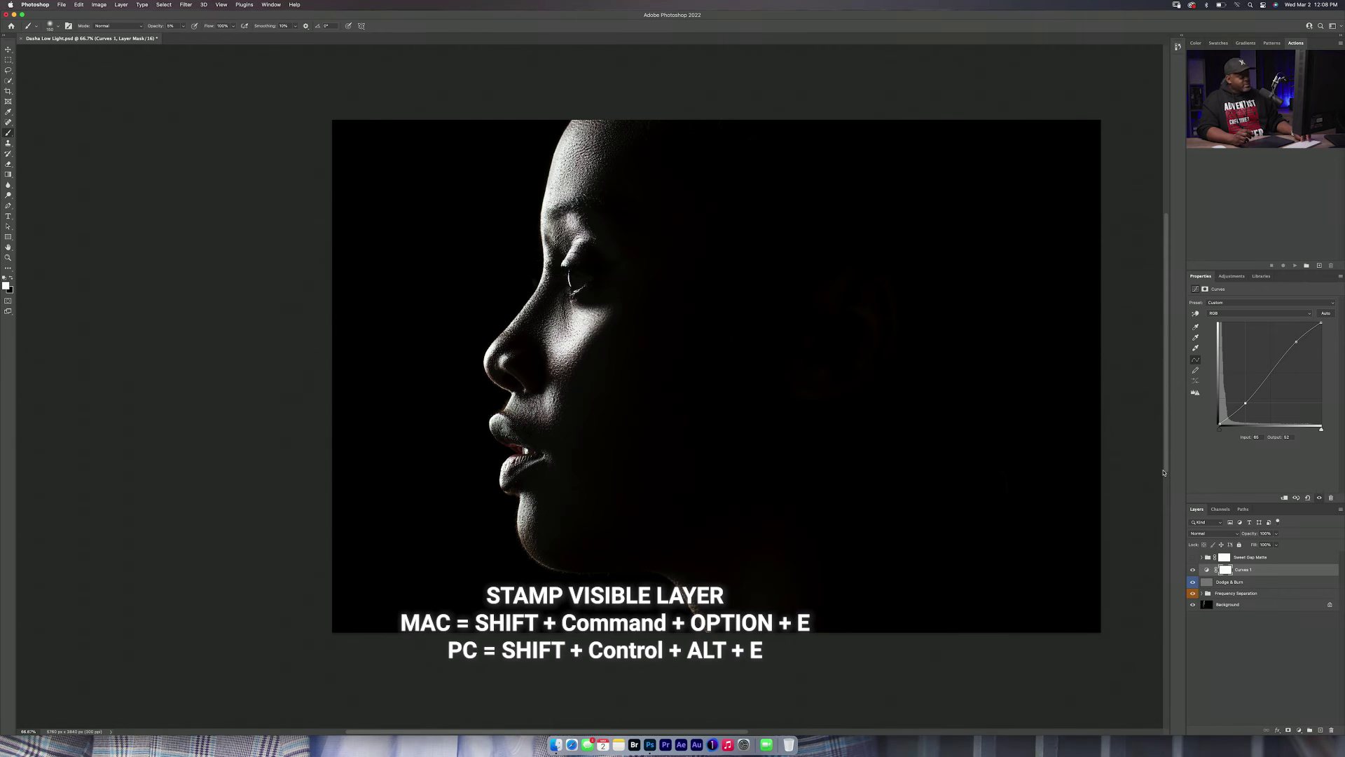
# Step: Stamp all visible layers into a new layer above the Curves layer and retouch the cheek on it with the Clone Stamp tool
pyautogui.press('alt+shift+super+e')
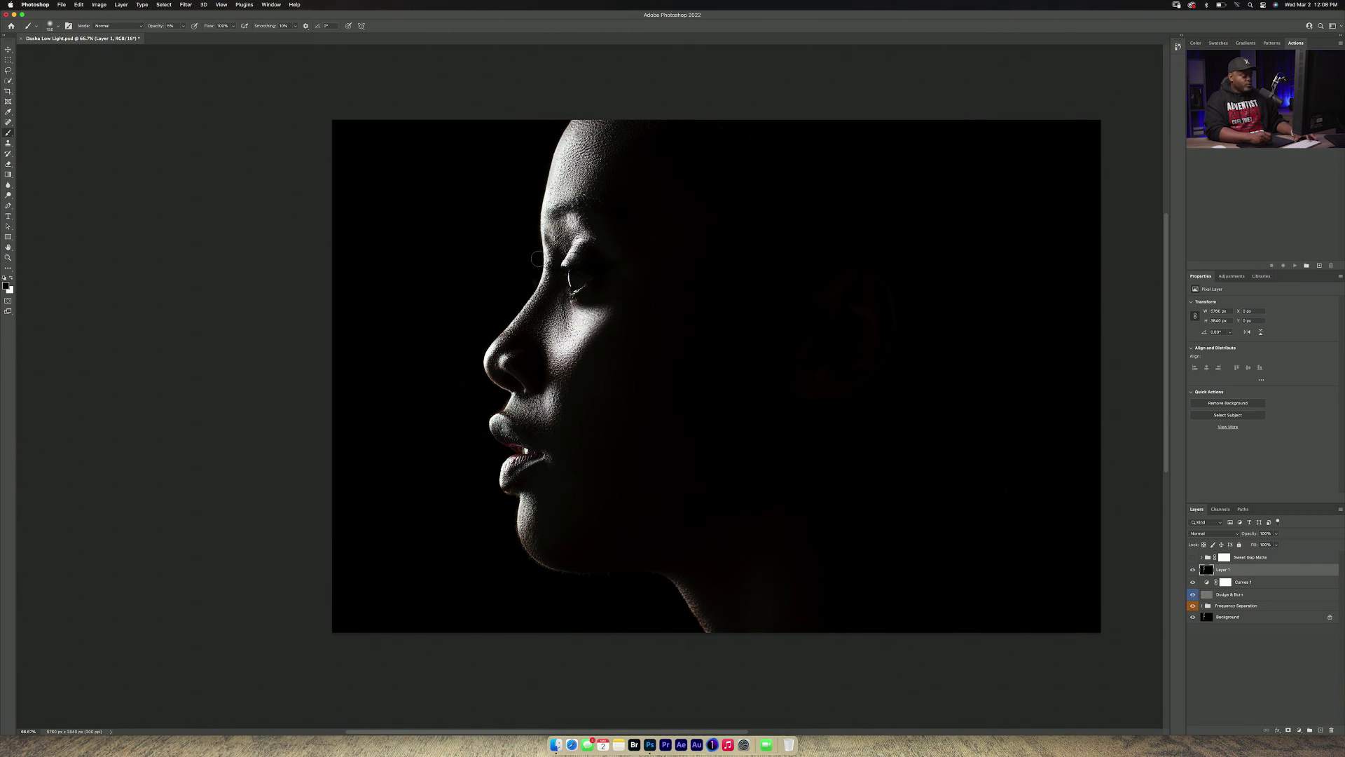
pyautogui.press('s')
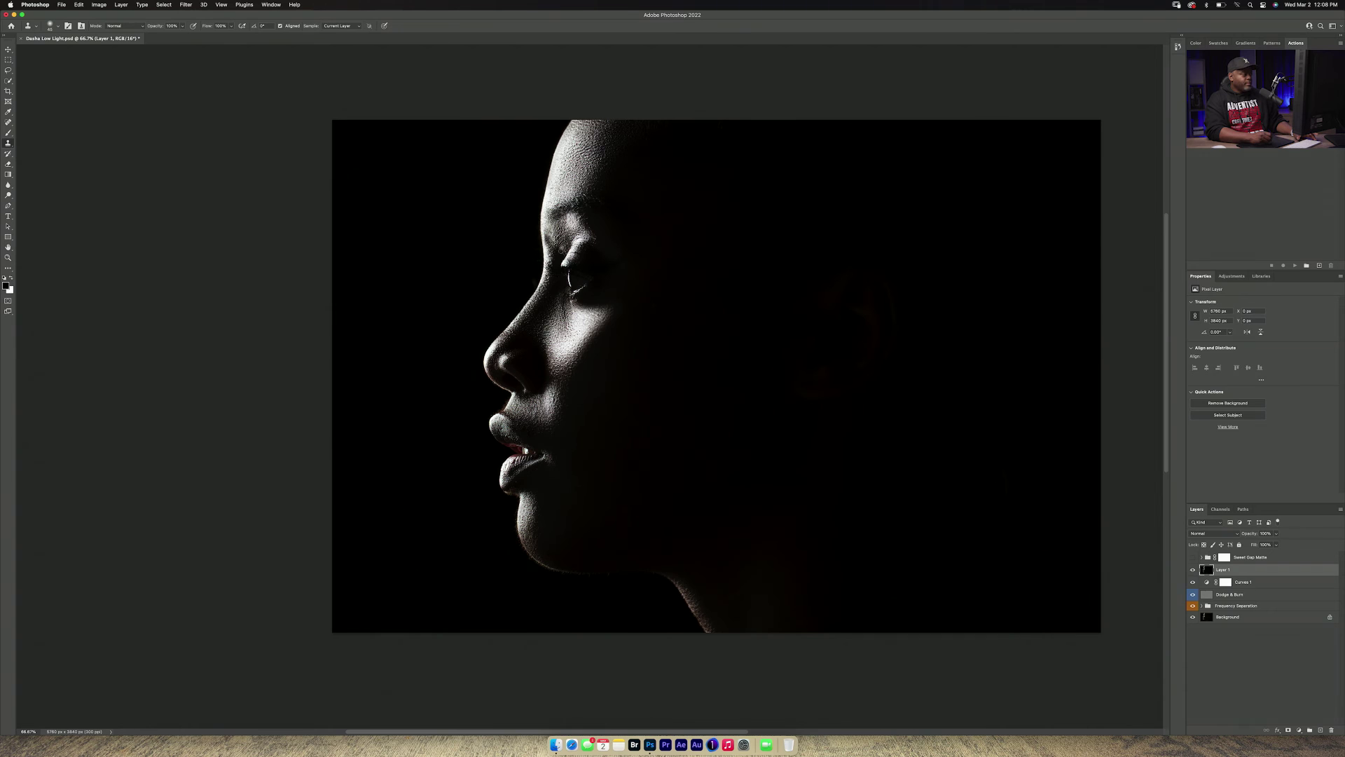
pyautogui.press('super+equal')
pyautogui.press('super+equal')
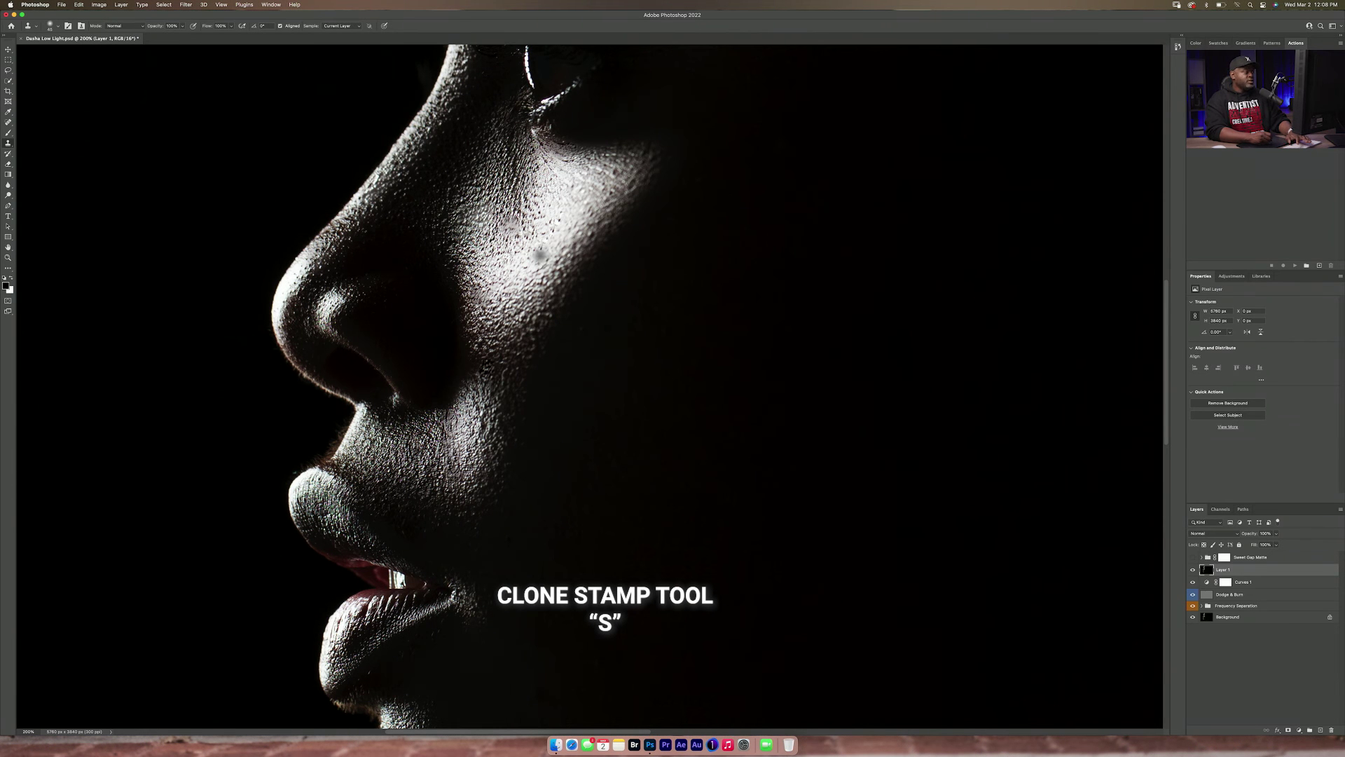
pyautogui.press('super+minus')
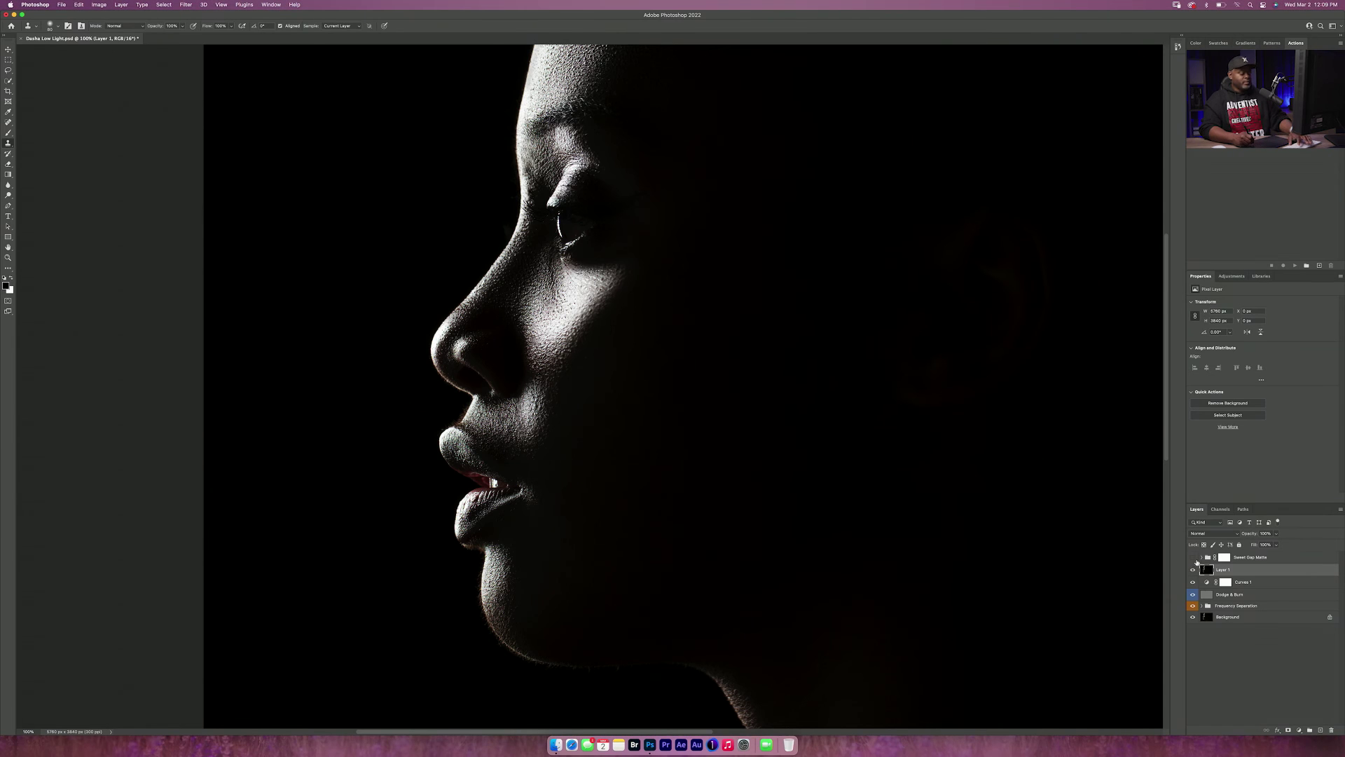
# Step: Enlarge the Clone Stamp brush and check the stamped layer's nose bridge and full profile at several magnifications
pyautogui.press('super+minus')
pyautogui.press('super+minus')
pyautogui.press(']')
pyautogui.press(']')
pyautogui.press(']')
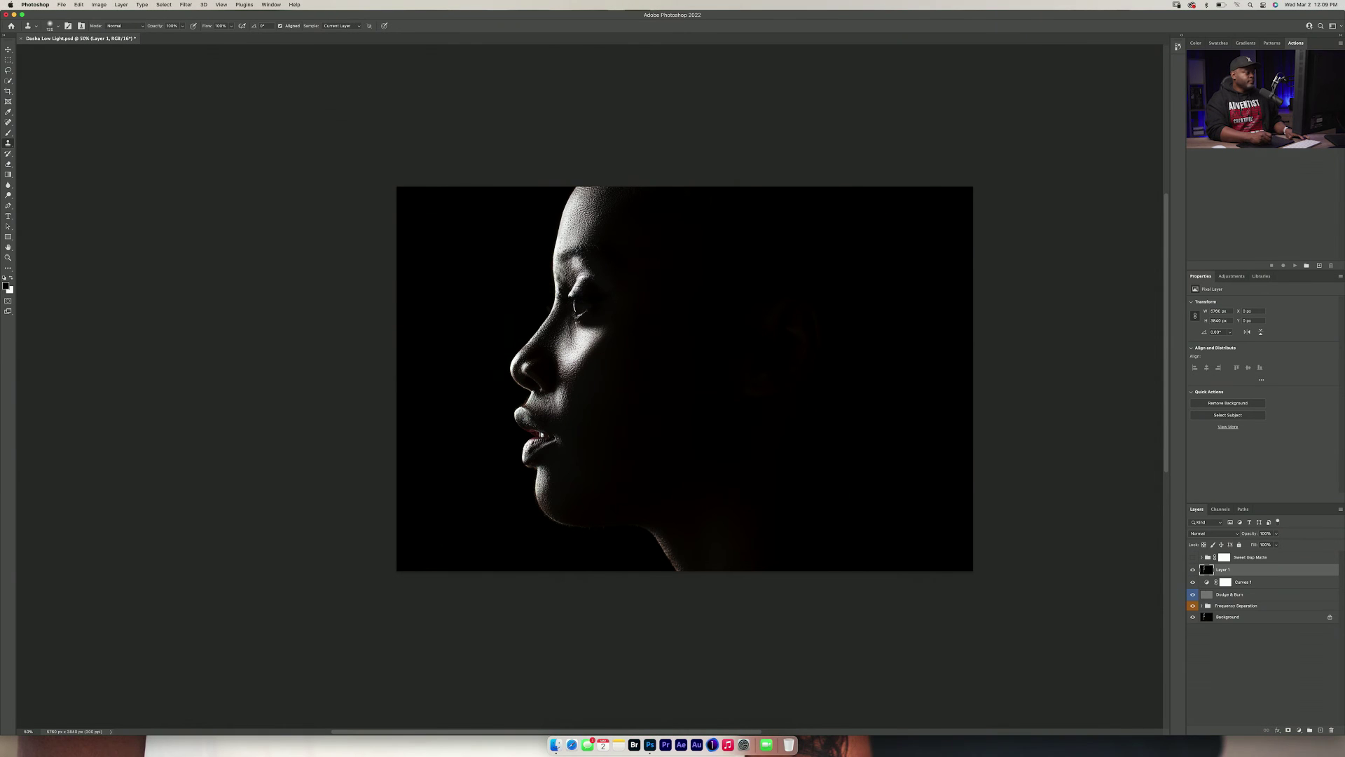
pyautogui.press('super+plus')
pyautogui.press('super+plus')
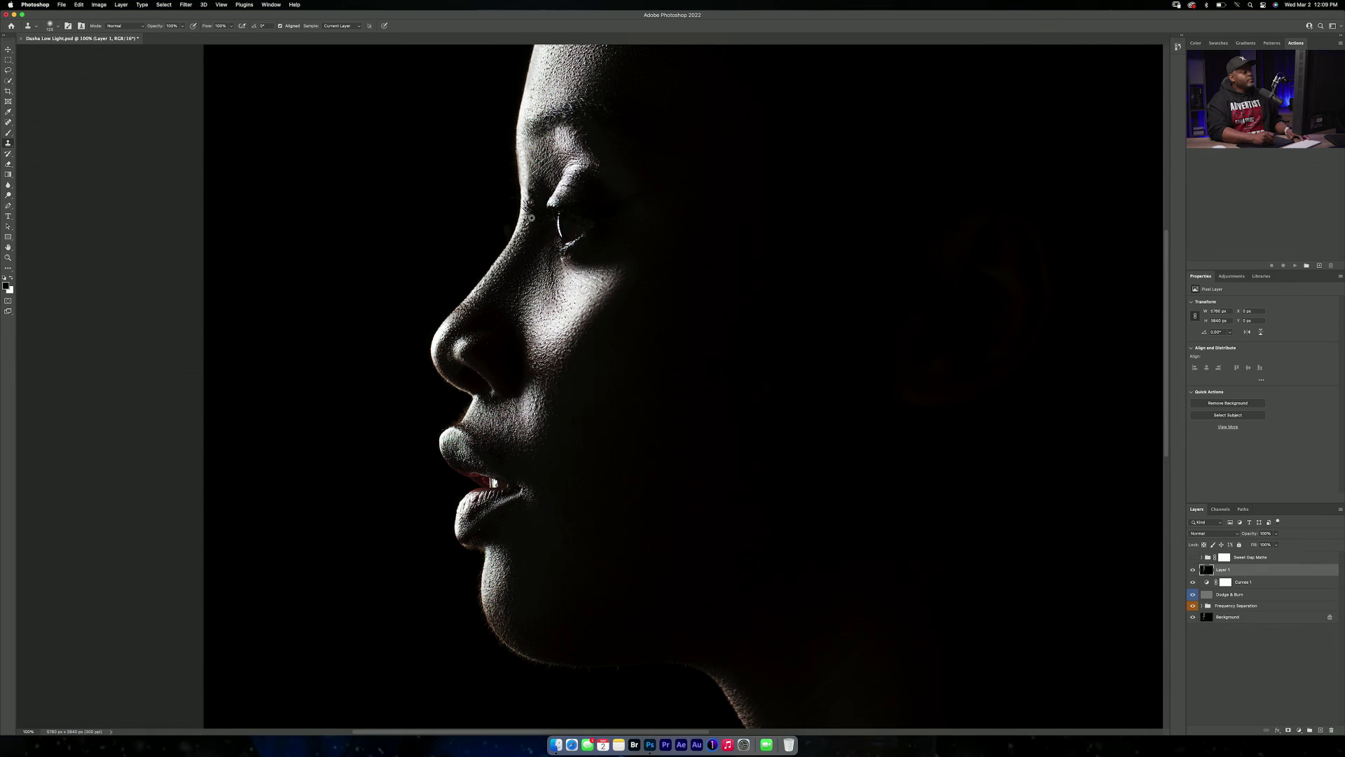
pyautogui.press('super+minus')
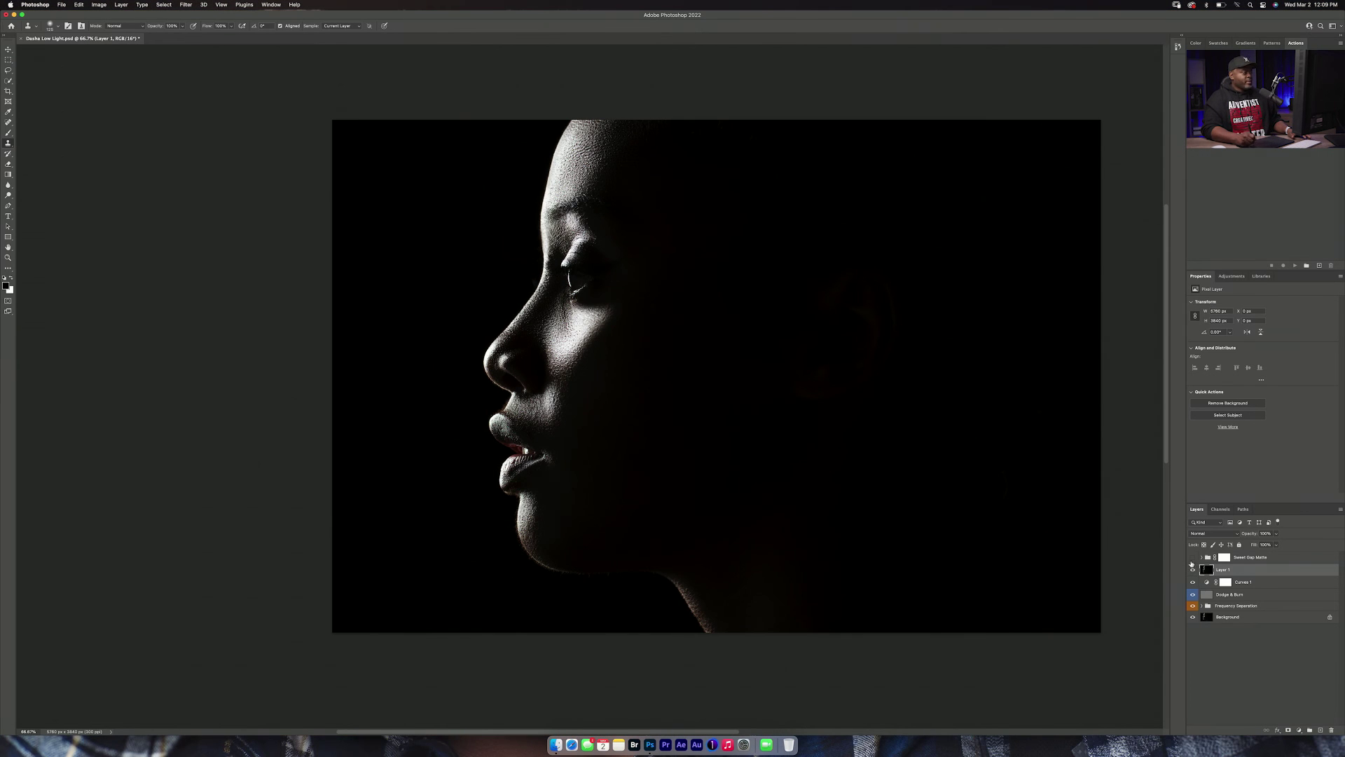
pyautogui.press('super+plus')
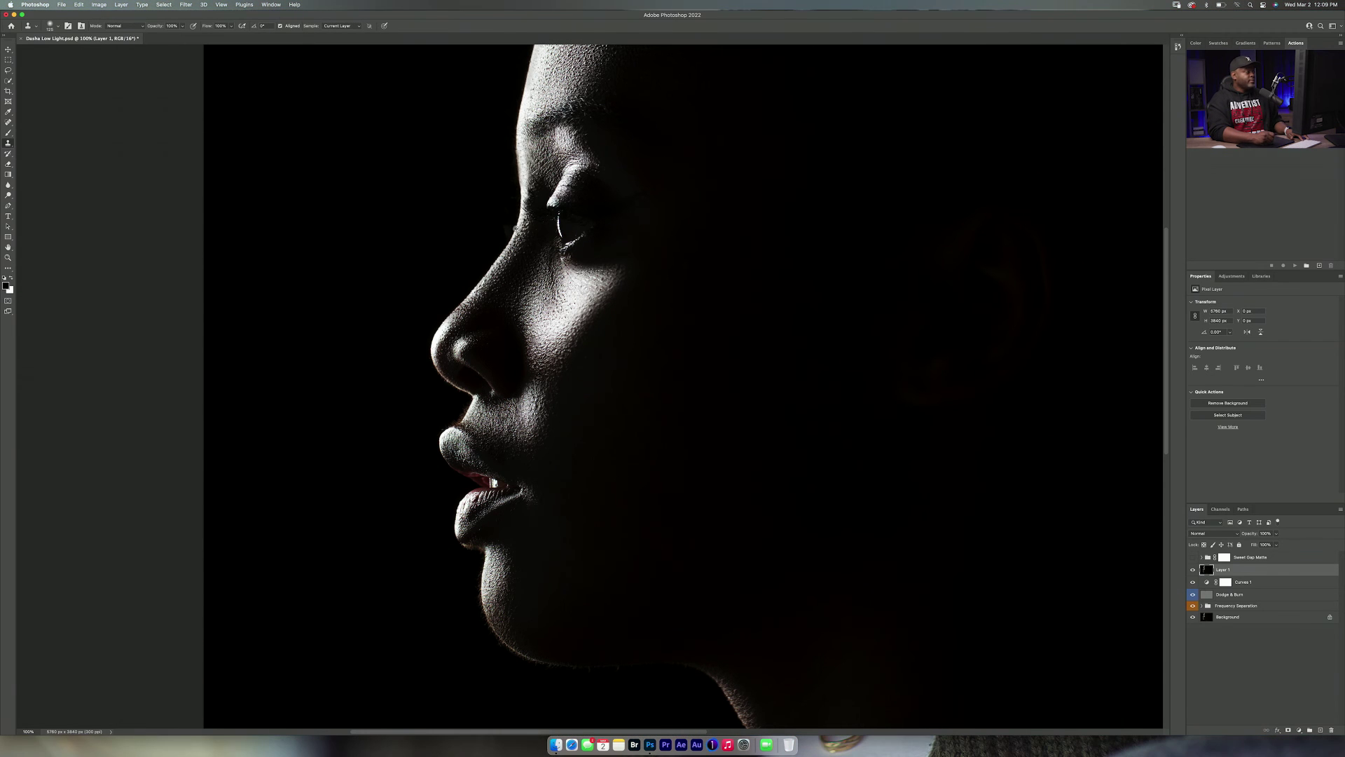
# Step: Retouch the nose bridge and eye area up close with the Clone Stamp tool on the stamped layer
pyautogui.press('super+plus')
pyautogui.press('super+plus')
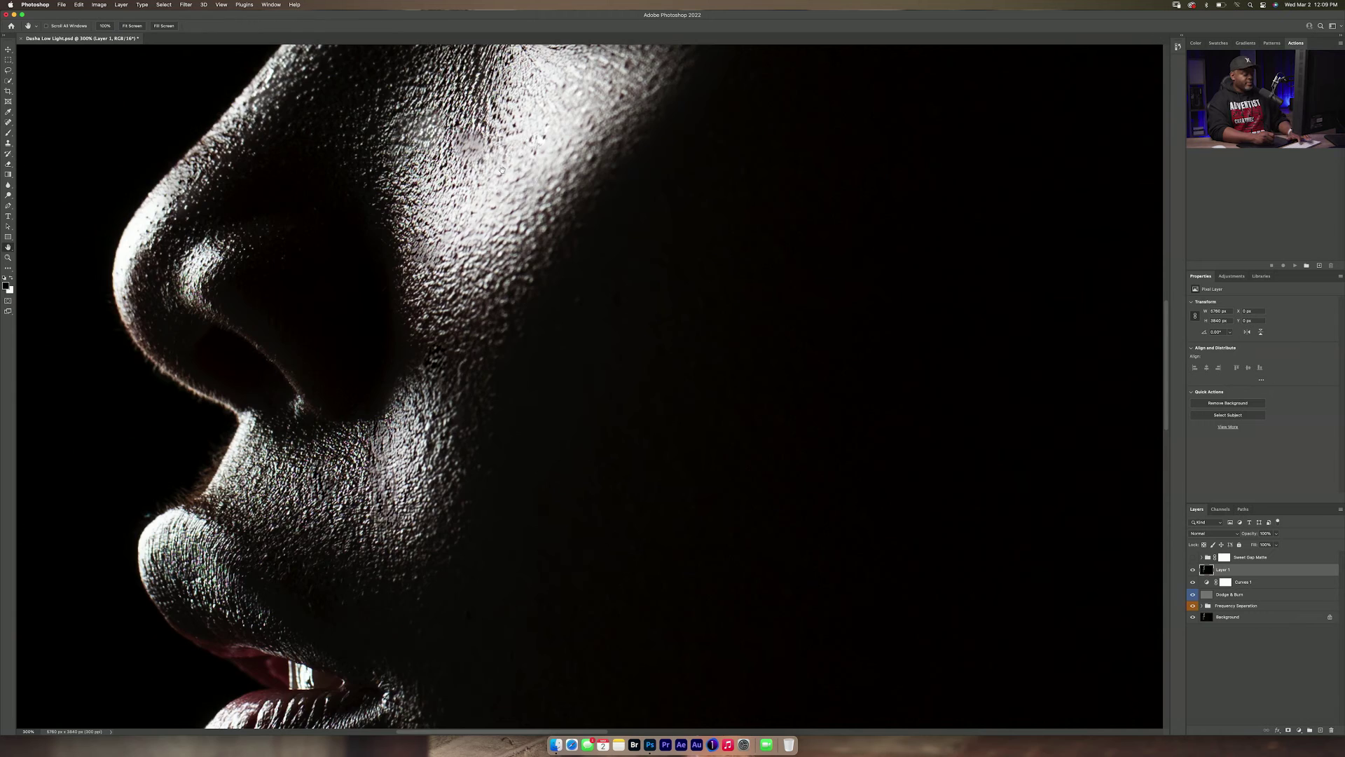
pyautogui.press('h')
pyautogui.press('s')
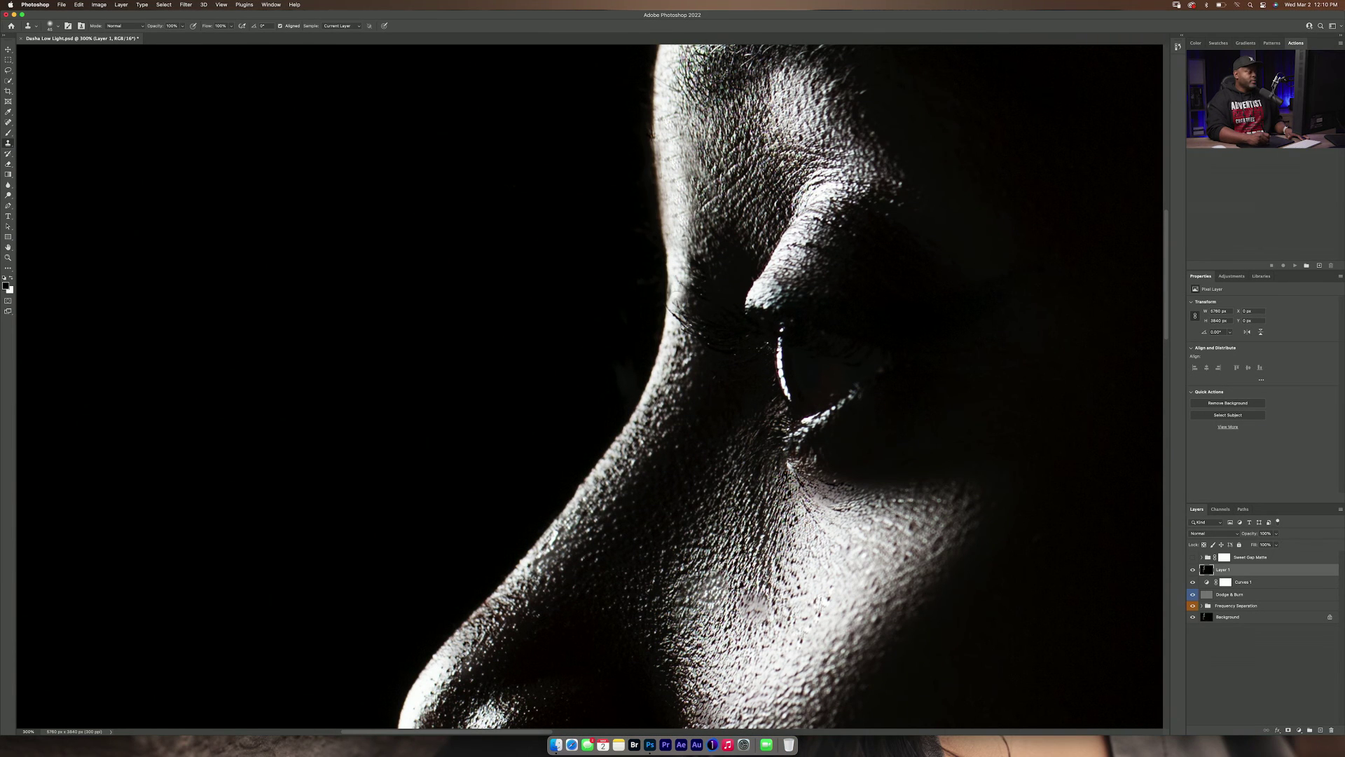
pyautogui.press('super+minus')
pyautogui.press('super+minus')
pyautogui.press('super+minus')
pyautogui.press('super+minus')
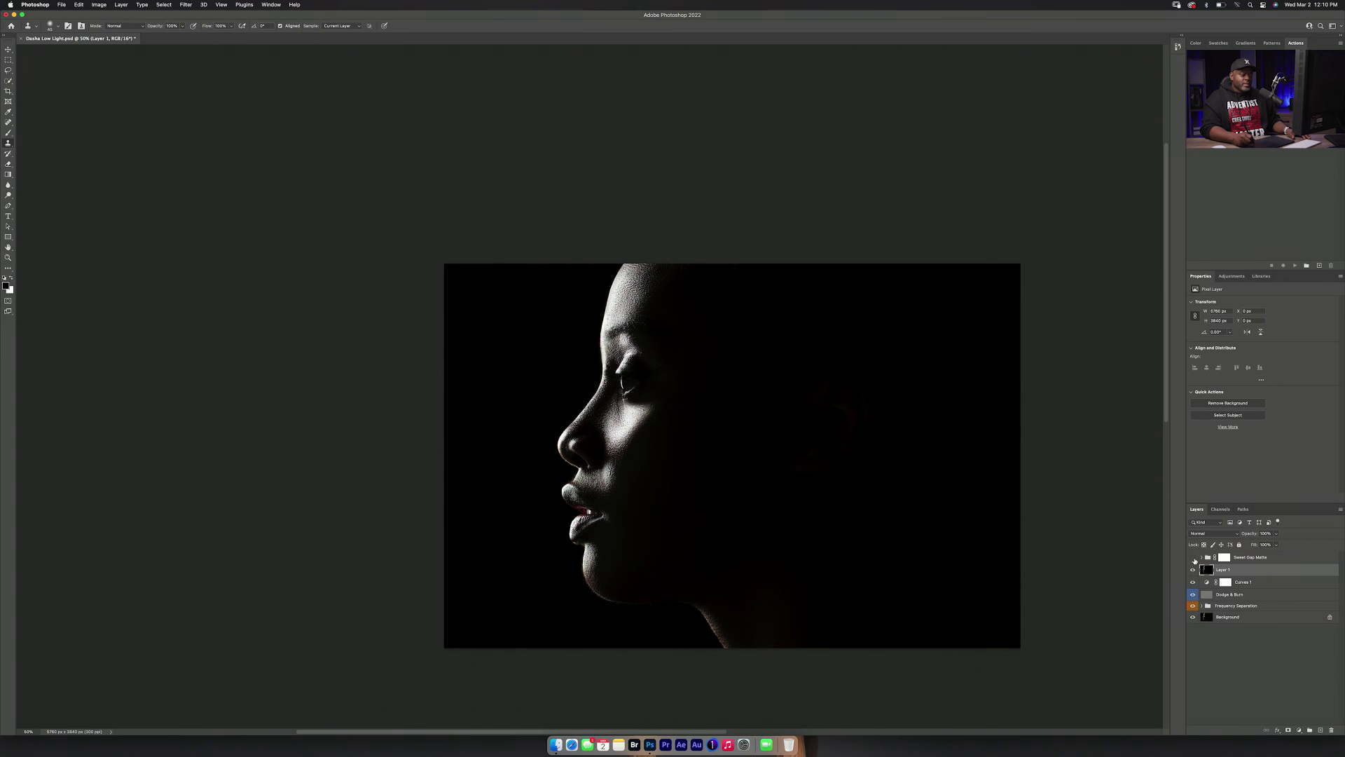
# Step: Show the Sweet Gap Matte group above the stamped layer and reduce its opacity to soften the matte look
pyautogui.click(1193, 558)
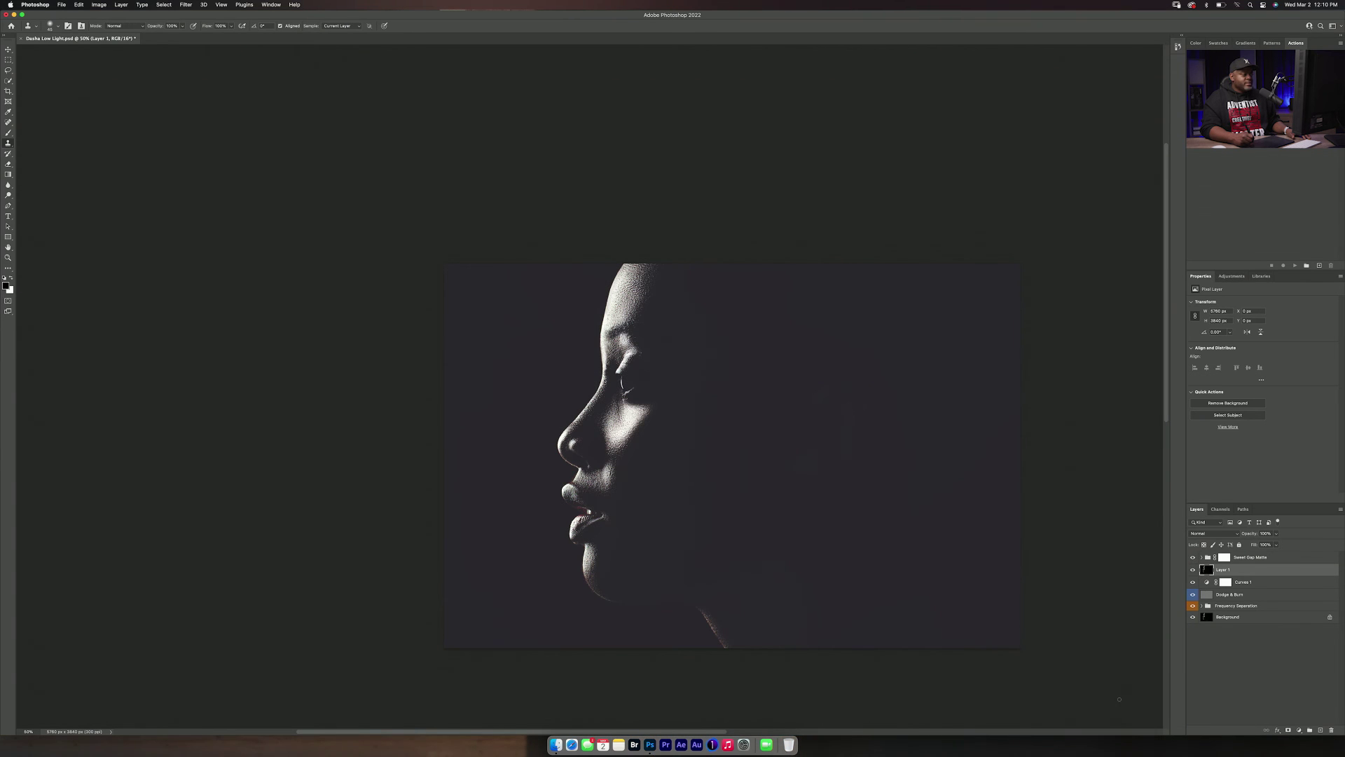
pyautogui.click(1242, 558)
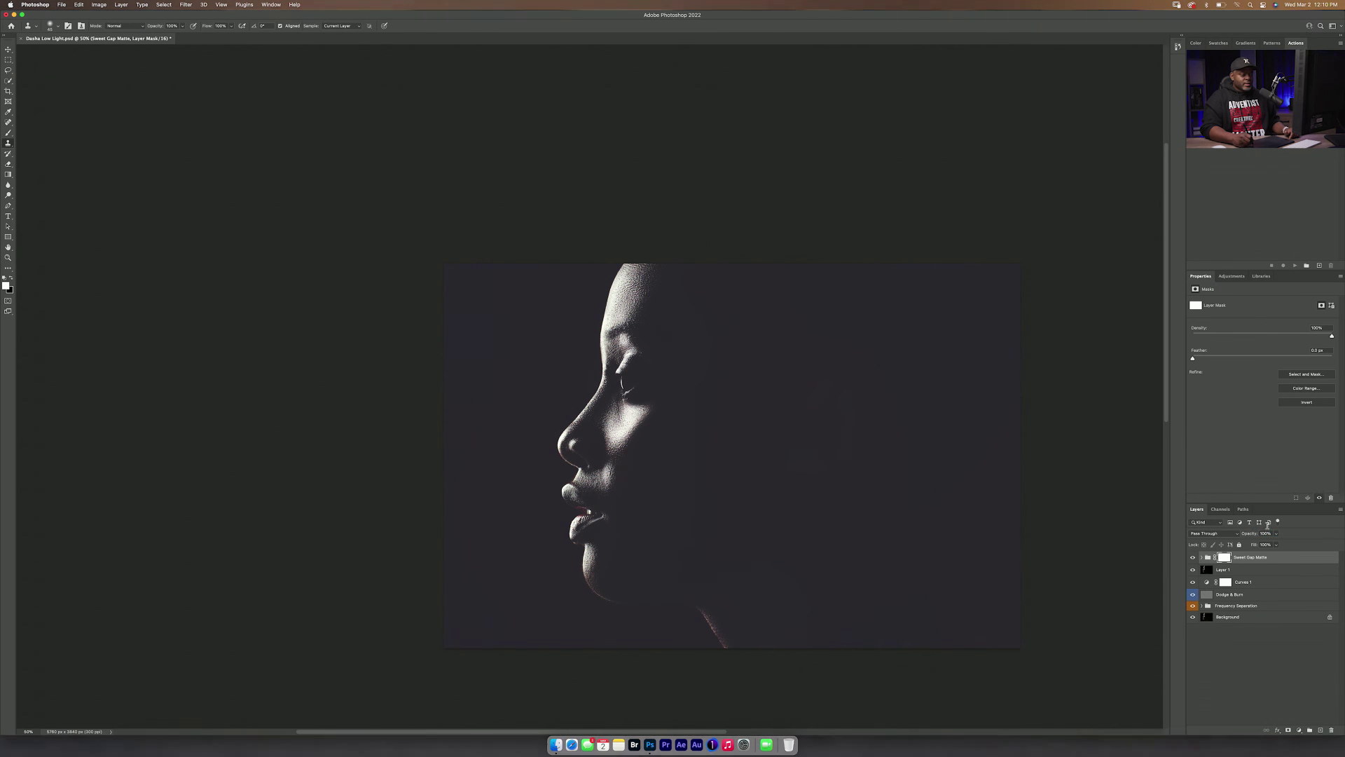
pyautogui.write('100')
pyautogui.press('Return')
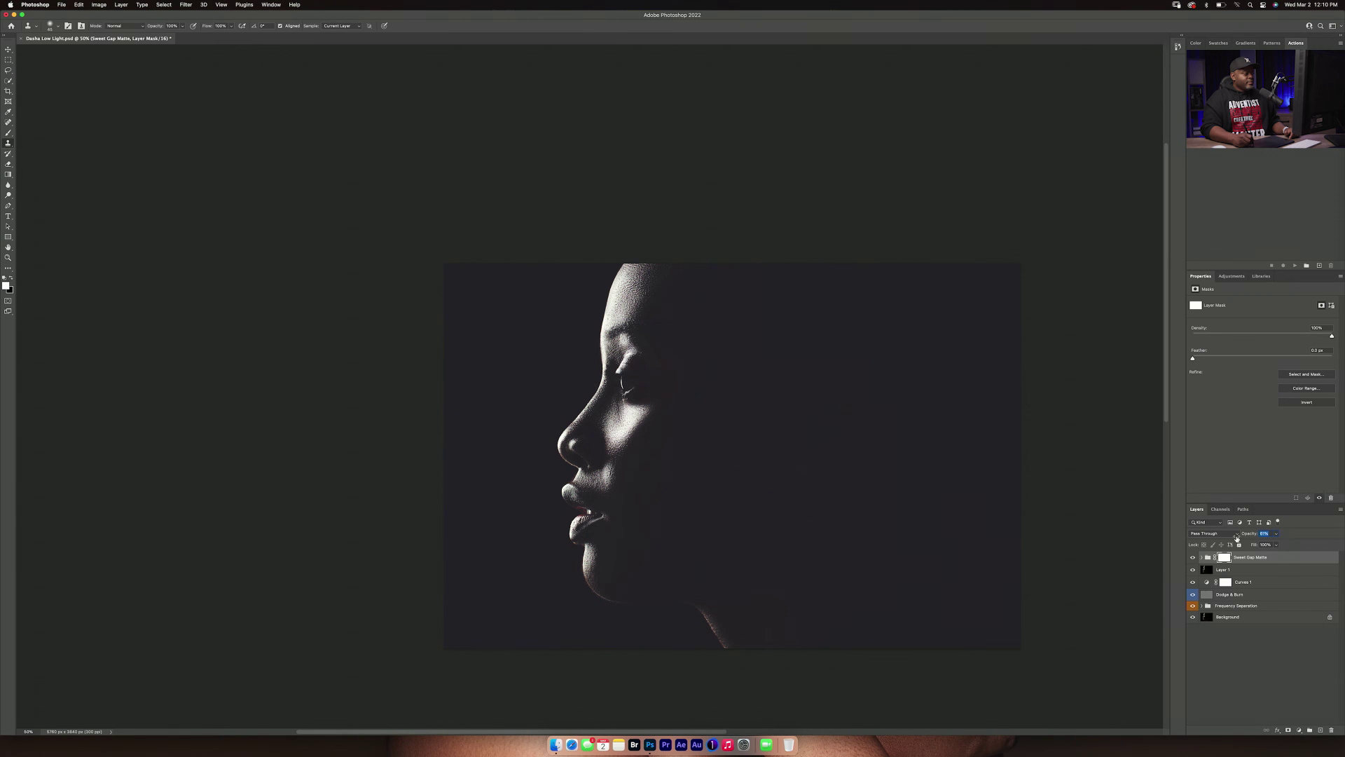
pyautogui.moveTo(1235, 538); pyautogui.dragTo(1200, 538)
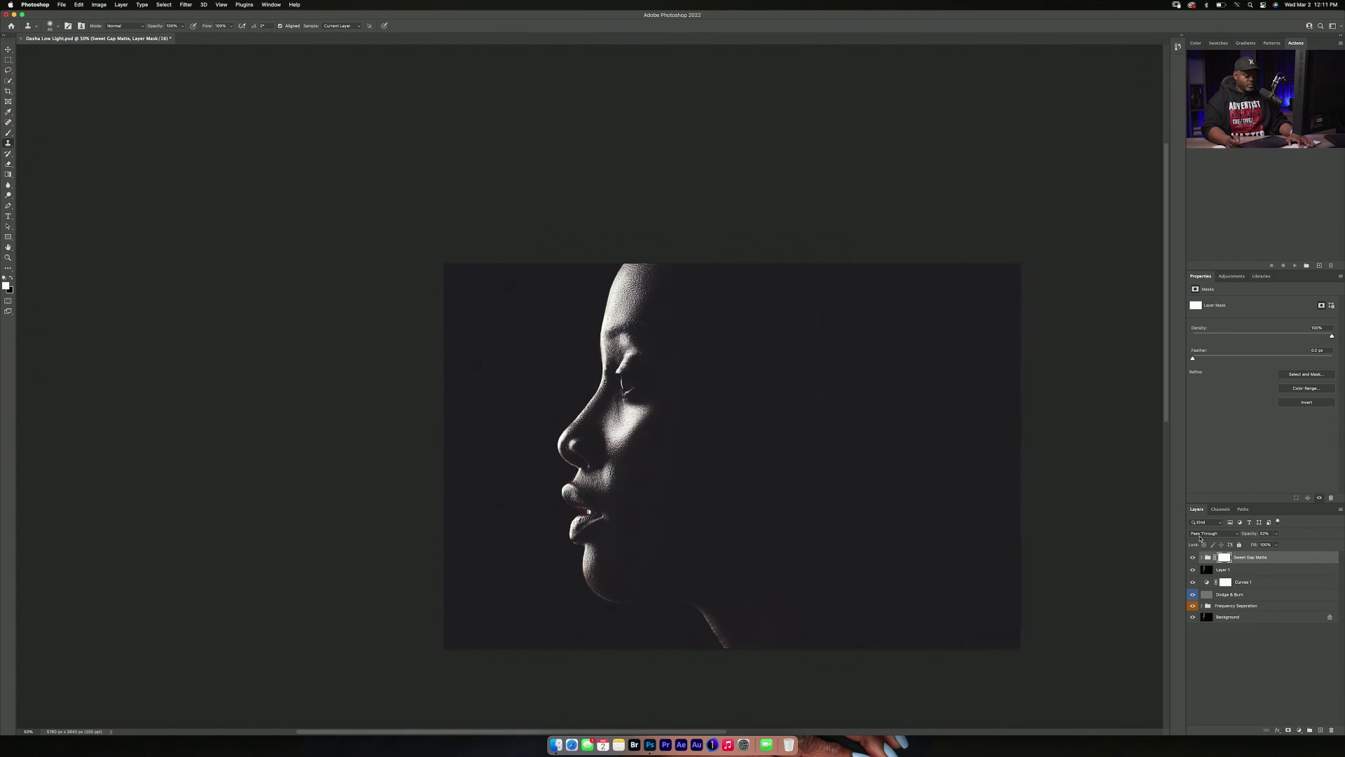
# Step: Add a second Curves adjustment layer above the matte group and pull the shadows of its RGB curve down to darken the background
pyautogui.press('super+equal')
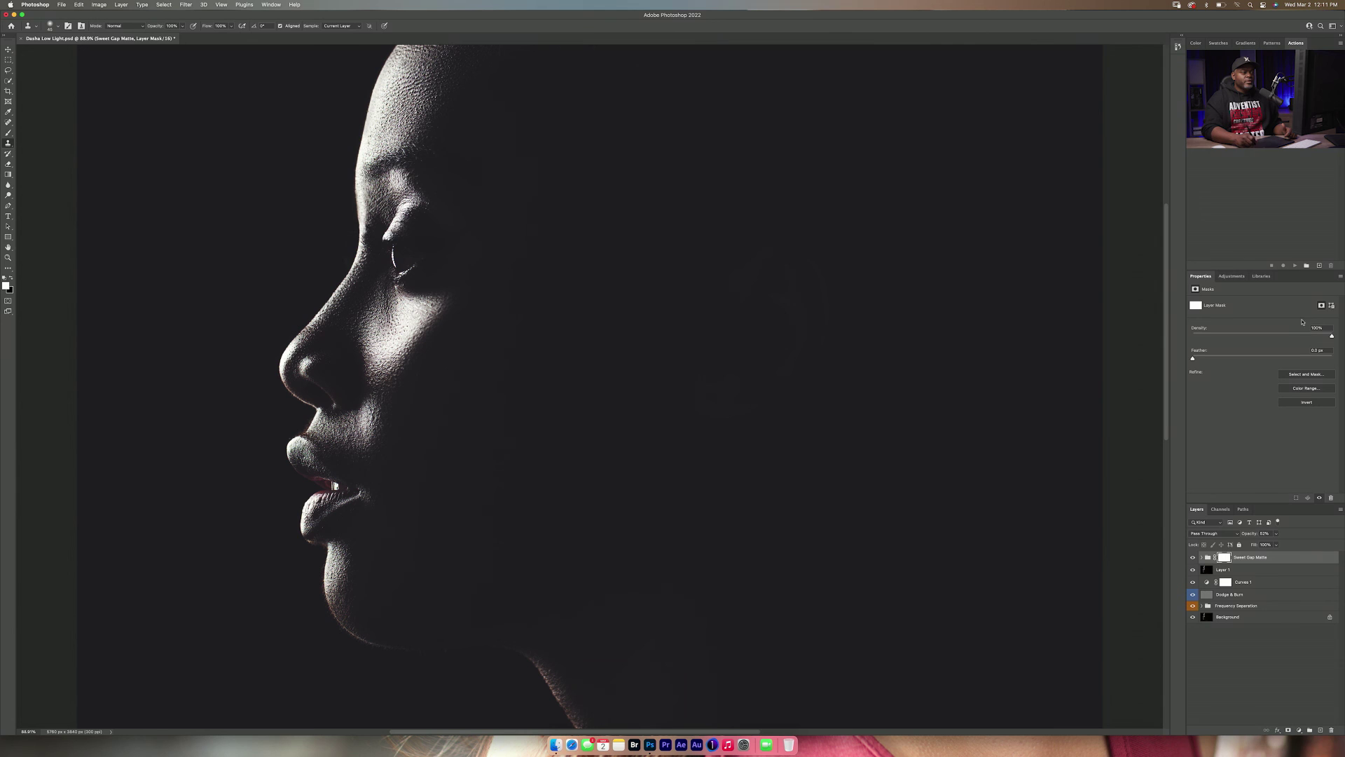
pyautogui.click(1232, 276)
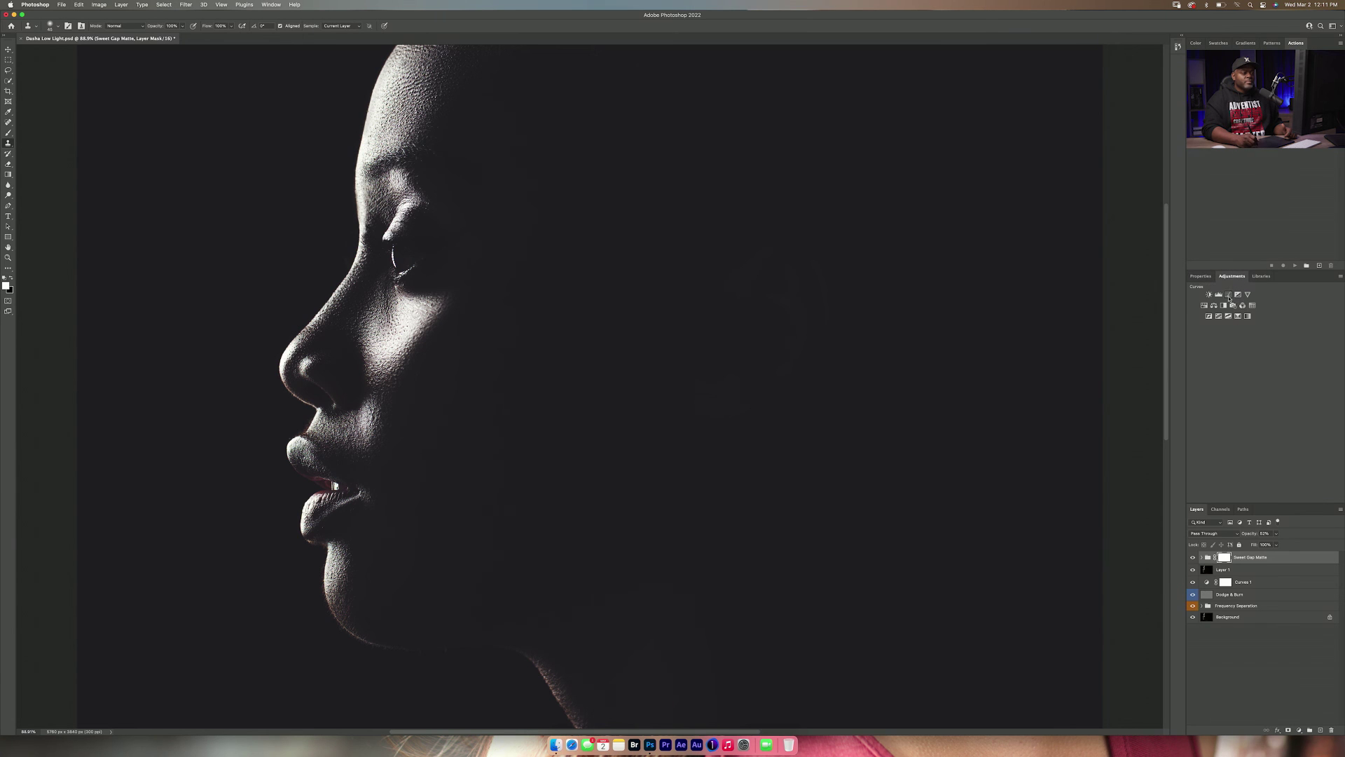
pyautogui.click(1228, 296)
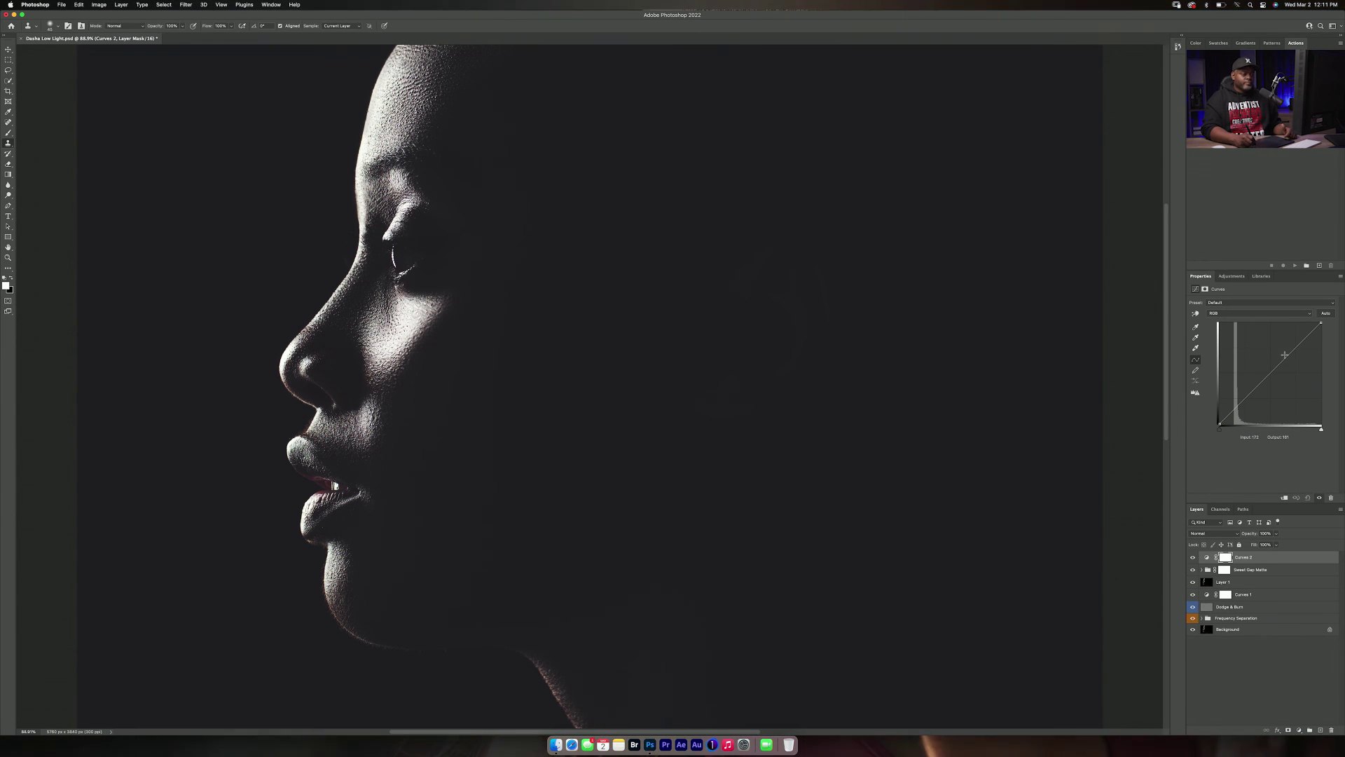
pyautogui.click(1243, 399)
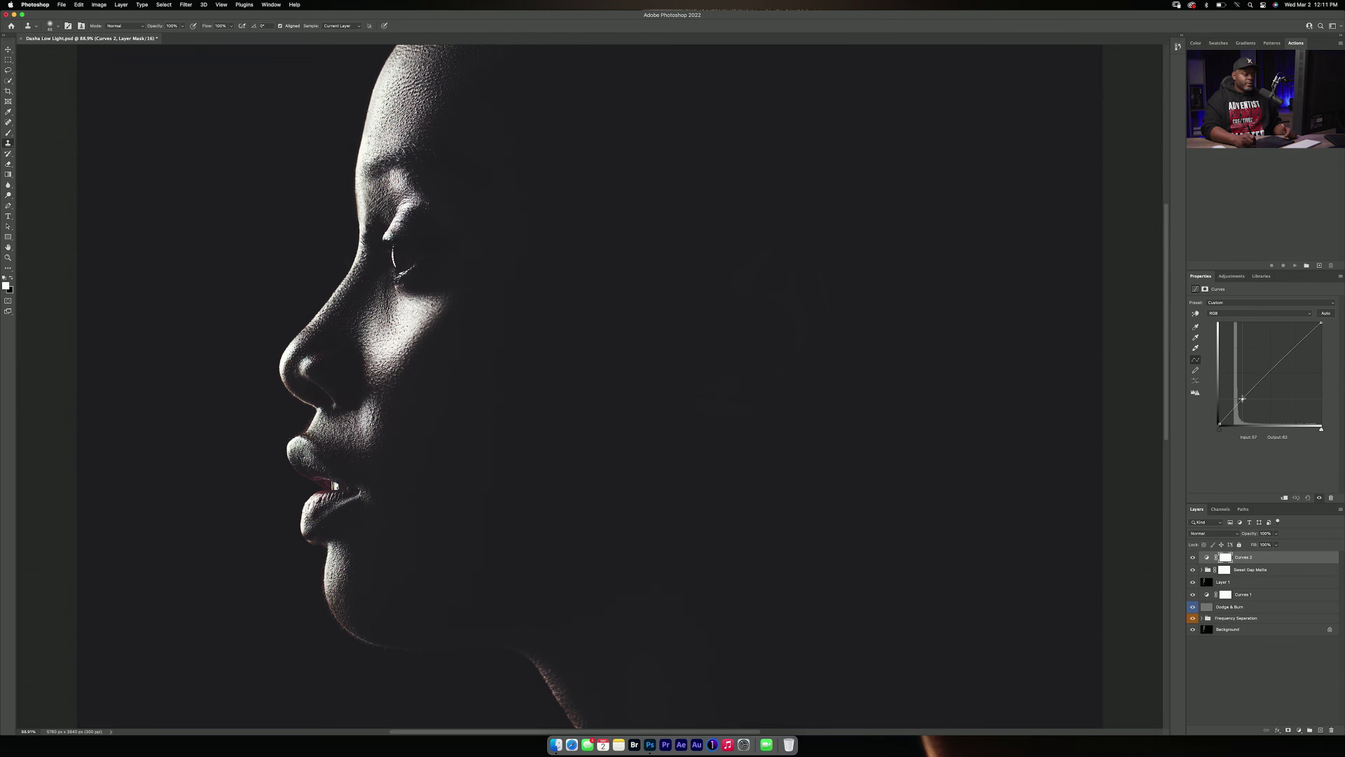
pyautogui.moveTo(1242, 400); pyautogui.dragTo(1241, 409)
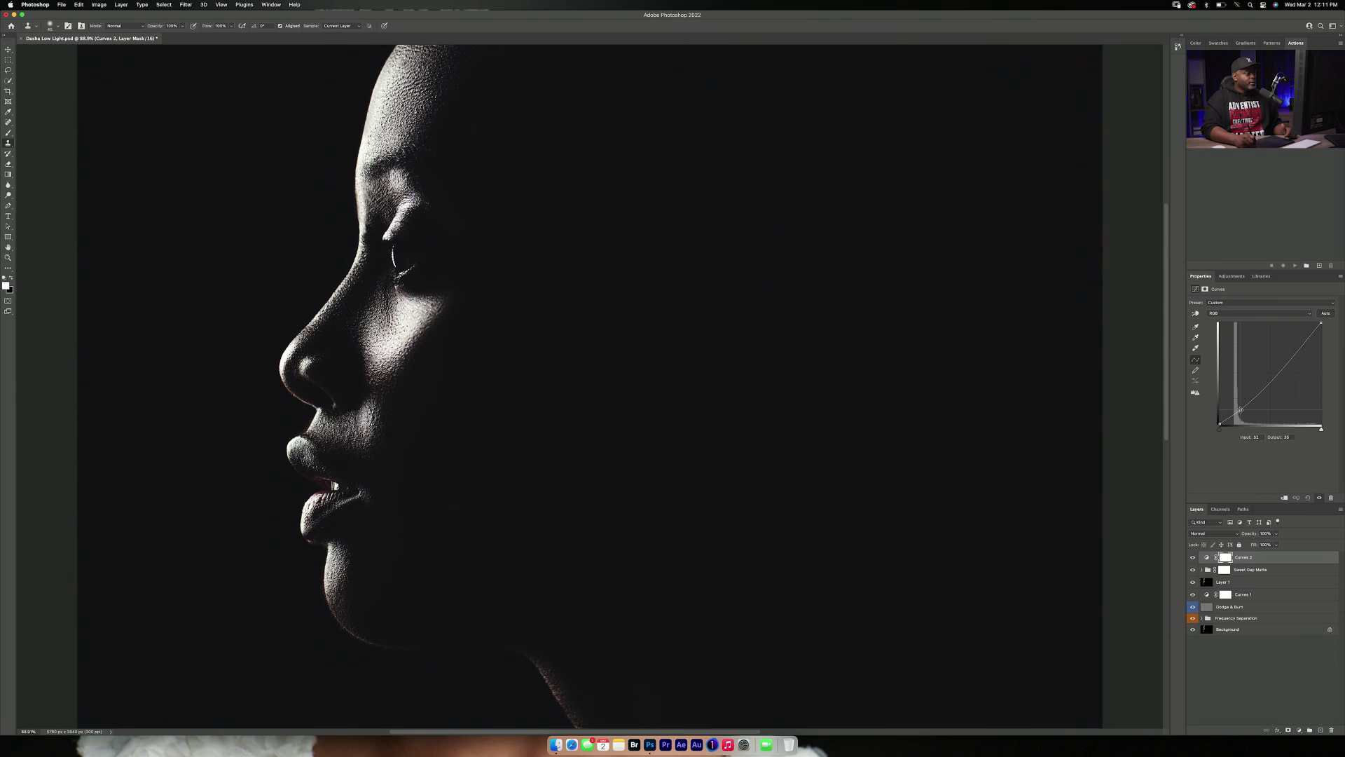
pyautogui.press('super+minus')
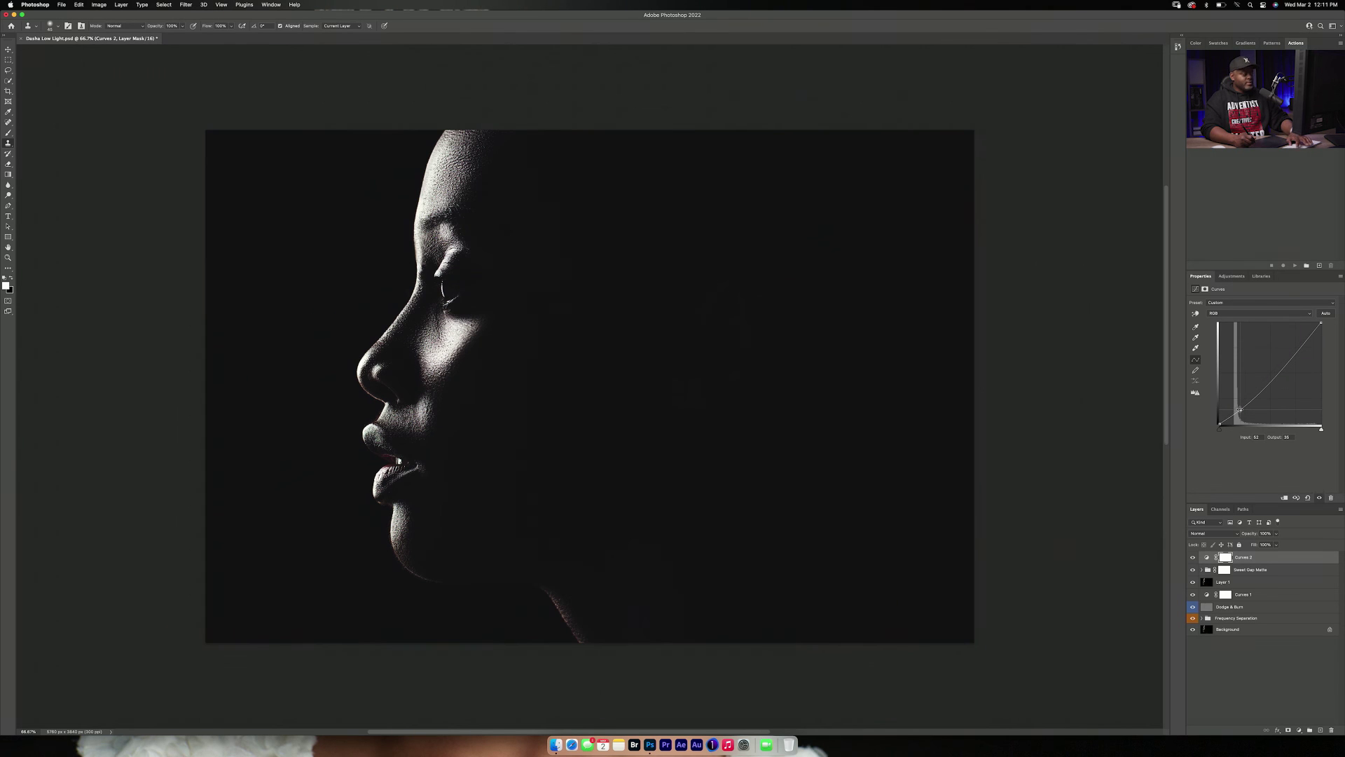